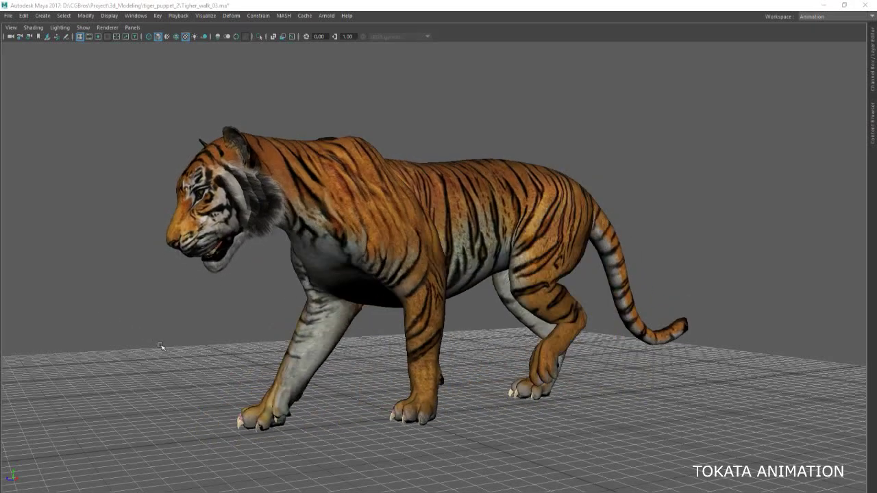
Orbit the camera around the walking tiger from near-front, high overhead and rear-side angles.
left_click_drag(215, 363, 262, 362, "alt")
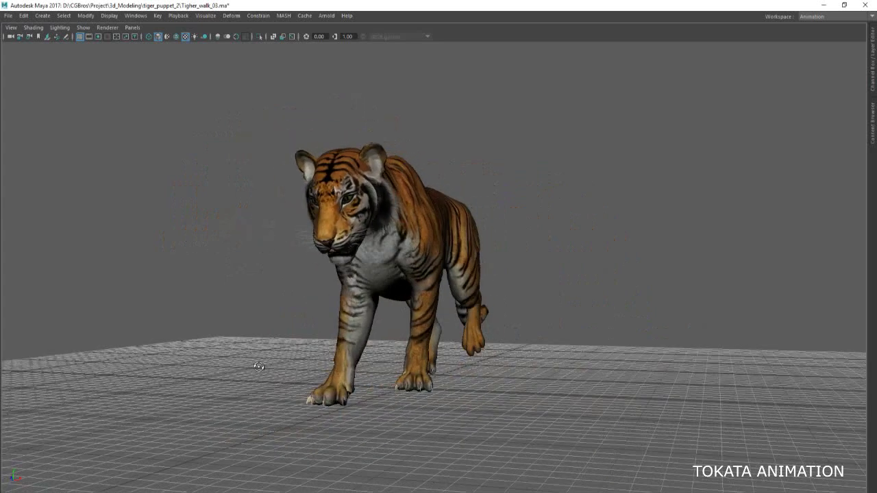
mouse_move(262, 362)
left_mouse_down("alt")
mouse_move(344, 370)
mouse_move(221, 364)
mouse_move(178, 372)
left_mouse_up("alt")
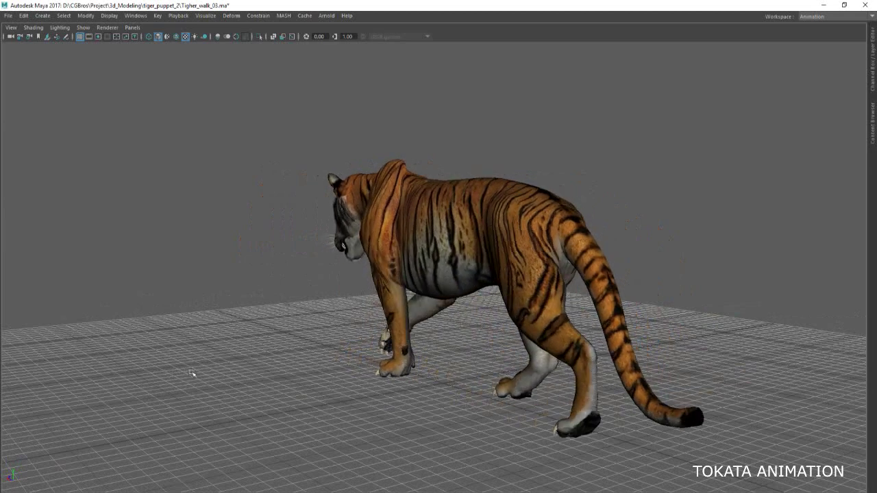
mouse_move(227, 381)
left_mouse_down("alt")
mouse_move(253, 405)
mouse_move(313, 390)
mouse_move(342, 368)
mouse_move(328, 368)
left_mouse_up("alt")
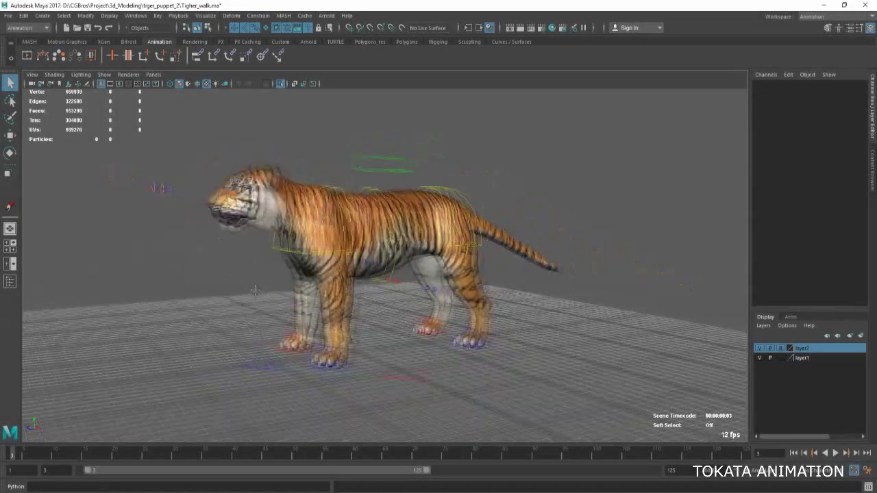
Check the Animation preferences and frame the tiger's legs with the Move tool active.
left_click(856, 469)
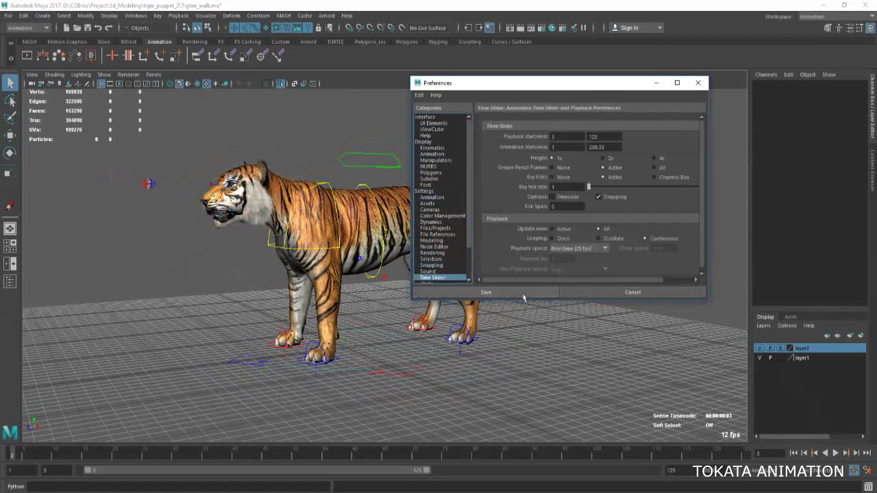
left_click(523, 295)
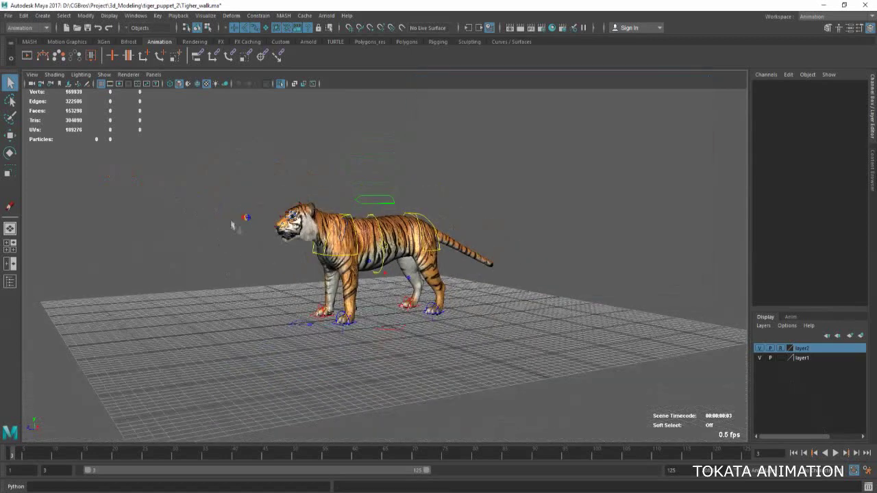
scroll(384, 260, "up", 3)
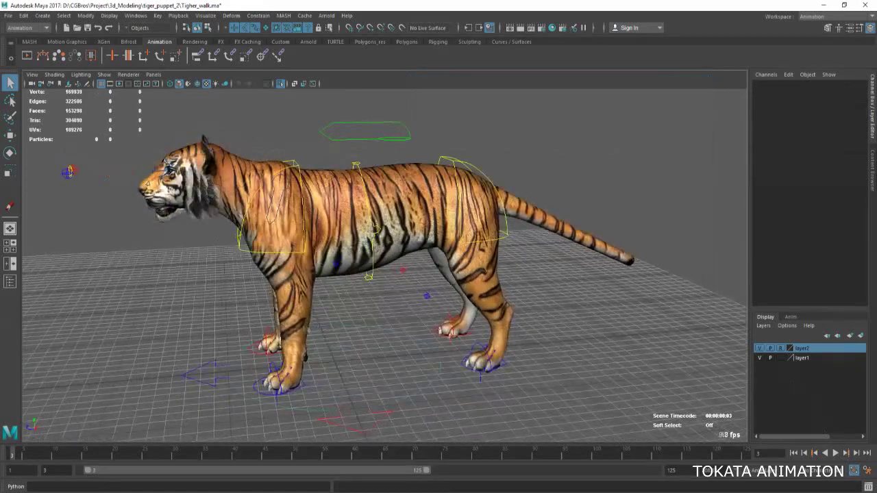
scroll(384, 260, "up", 5)
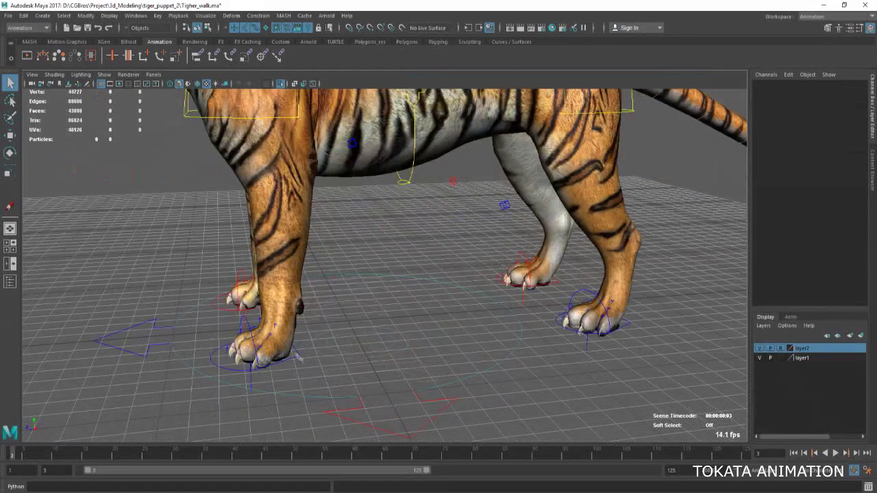
middle_click_drag(383, 260, 394, 263, "alt")
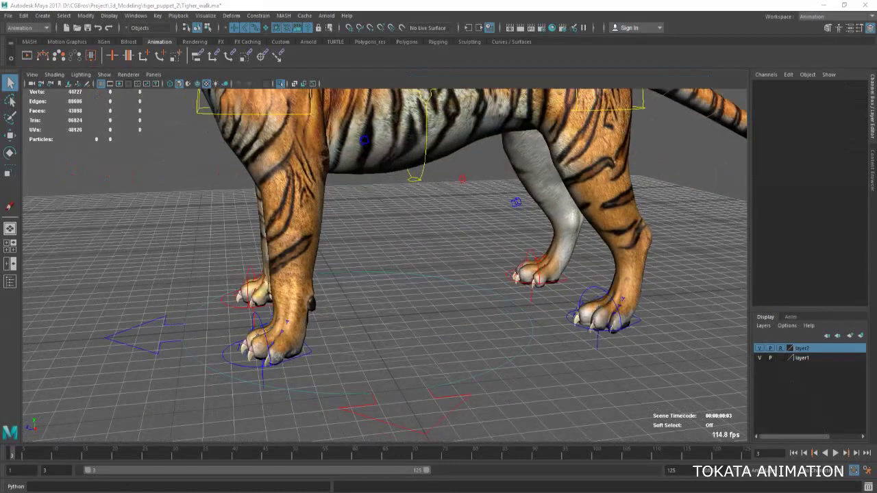
scroll(384, 261, "down", 5)
left_click(378, 163)
key("w")
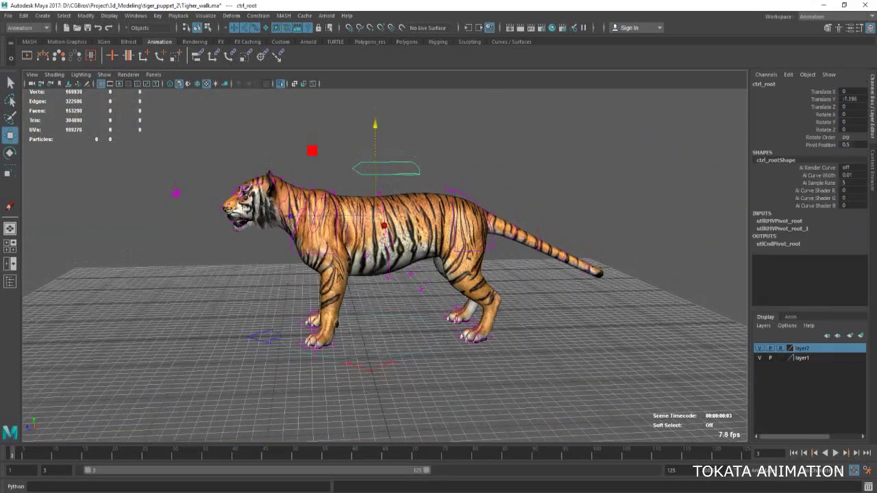
Push the left foreleg IK control forward to Translate Z 30.464.
scroll(280, 245, "up", 5)
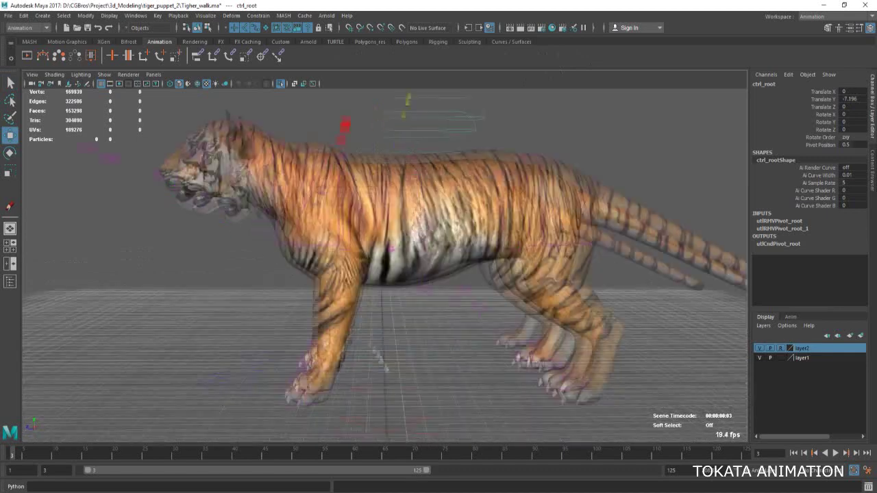
left_click(205, 336)
scroll(201, 325, "down", 5)
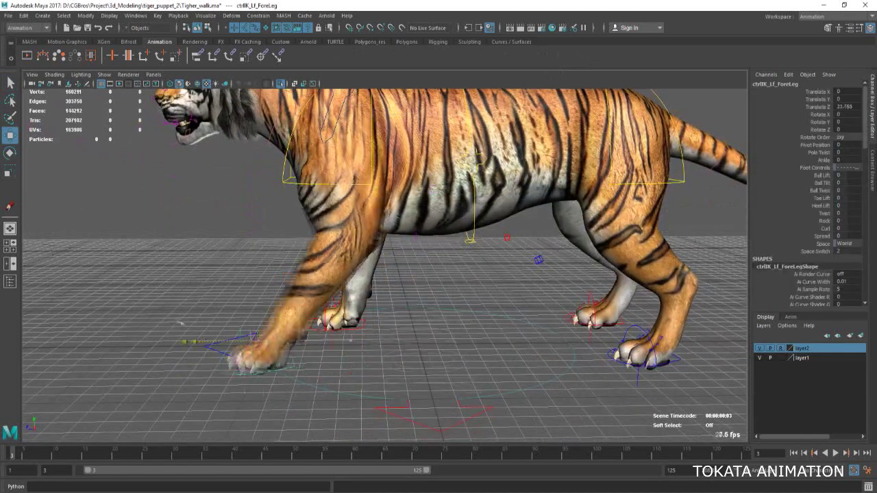
left_click_drag(185, 335, 182, 268)
scroll(182, 268, "up", 5)
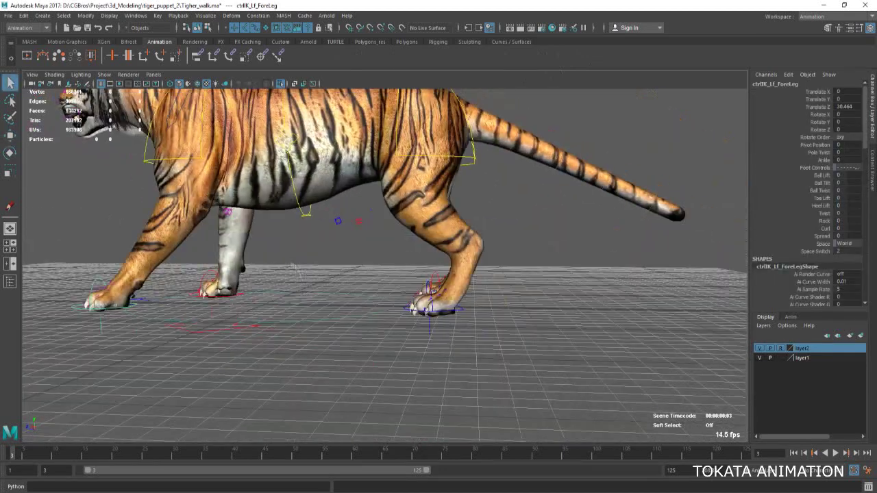
Move the left hind leg IK control forward to about Translate Z 18.448.
key("w")
left_click(361, 310)
left_click_drag(361, 310, 329, 301)
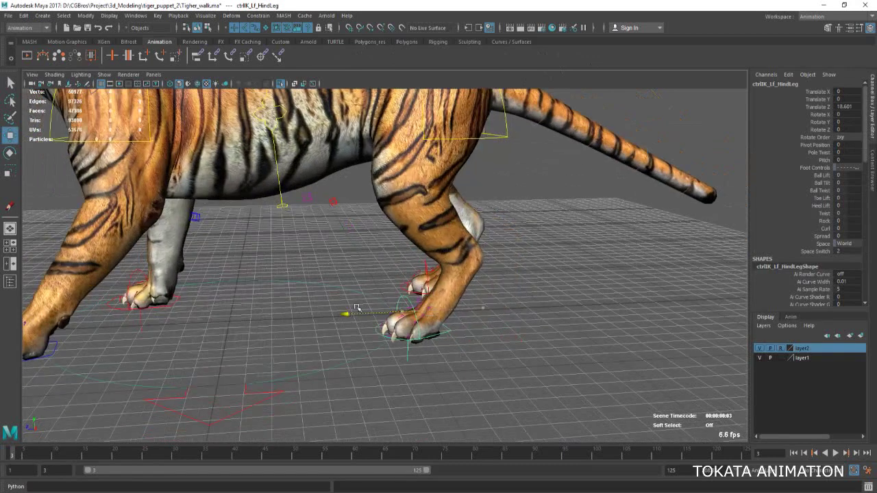
key("q")
Play back the new stride and reselect the left foreleg IK control.
scroll(329, 301, "down", 5)
scroll(328, 302, "up", 5)
scroll(384, 260, "down", 5)
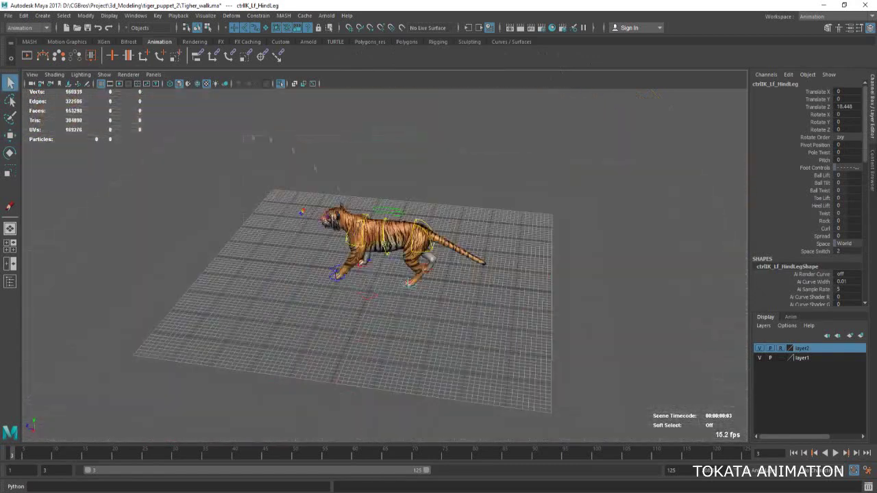
left_click_drag(301, 178, 521, 288)
scroll(384, 260, "up", 4)
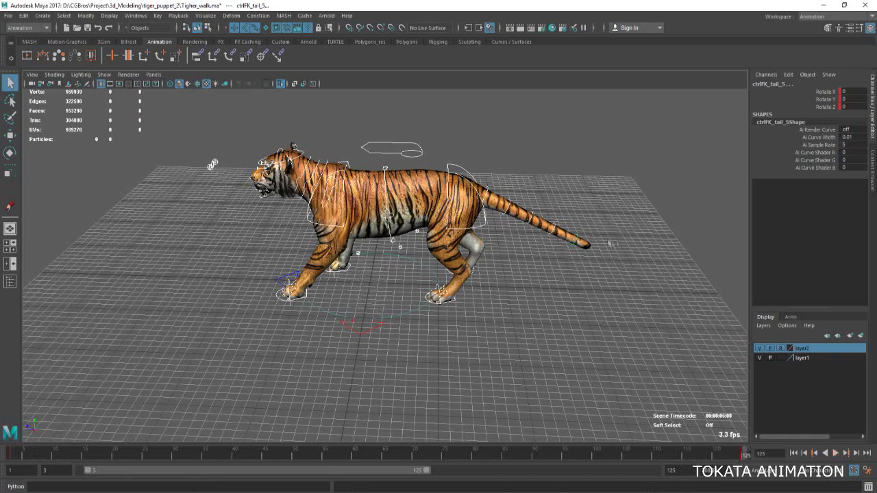
left_click(303, 338)
scroll(353, 336, "up", 3)
scroll(352, 336, "up", 2)
key("alt+v")
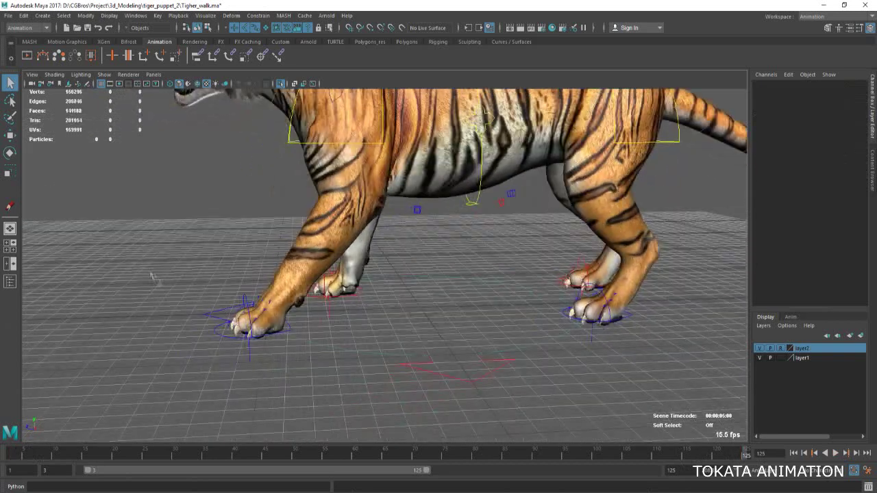
left_click(199, 336)
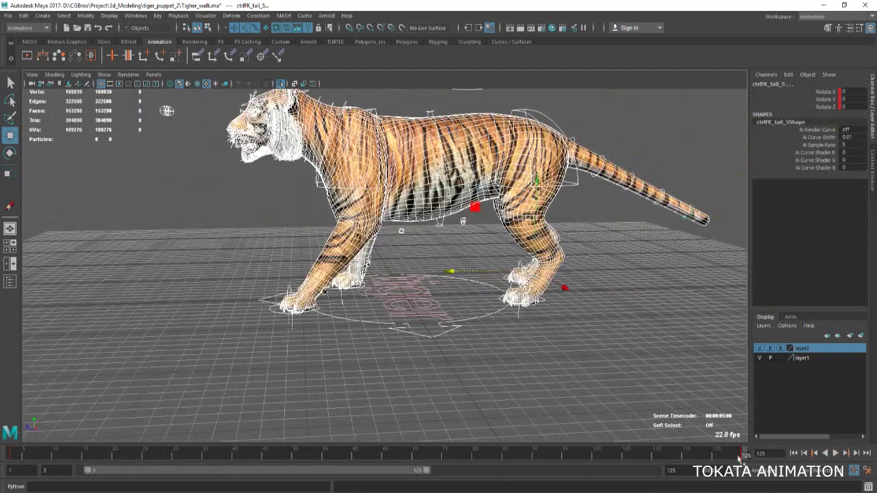
Delete the timeline keys and end the playback range at frame 53.
right_click(740, 457)
left_click(750, 348)
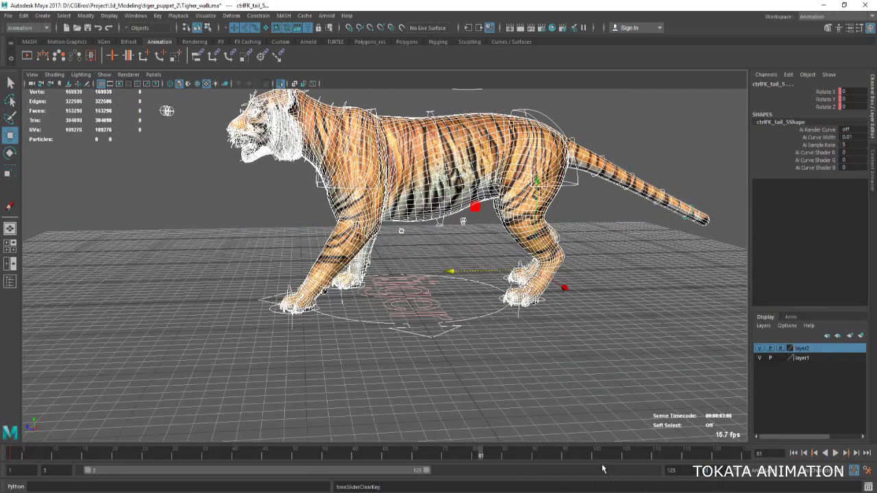
left_click_drag(603, 469, 654, 470)
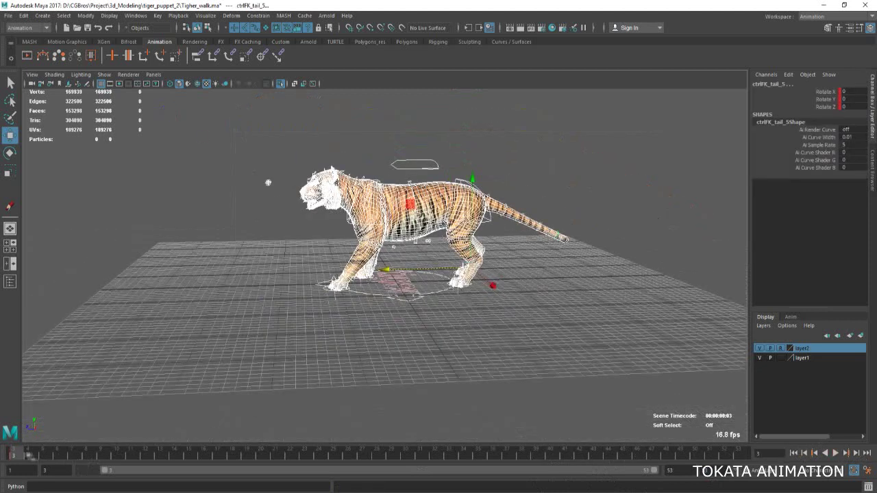
At frame 36, pull the left foreleg IK control back to Translate Z -29.357.
left_click(268, 182)
scroll(268, 182, "up", 5)
left_click_drag(268, 182, 259, 262, "alt")
scroll(259, 262, "down", 5)
scroll(259, 262, "up", 10)
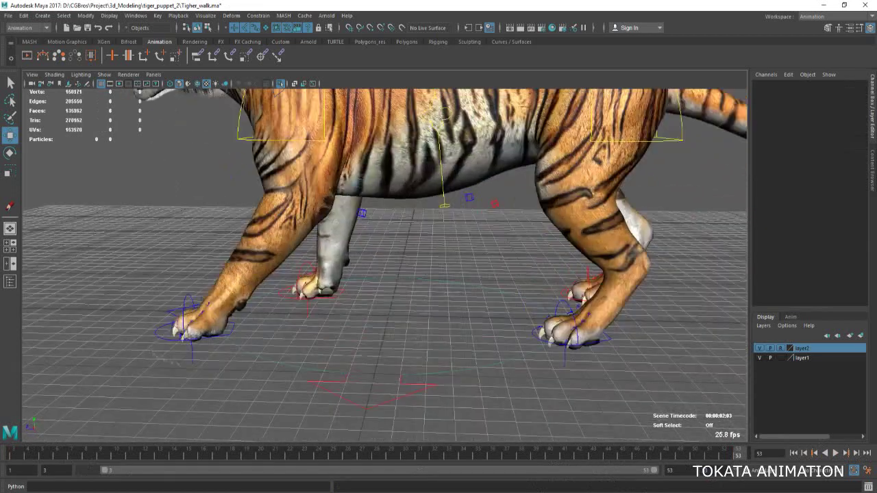
left_click(196, 322)
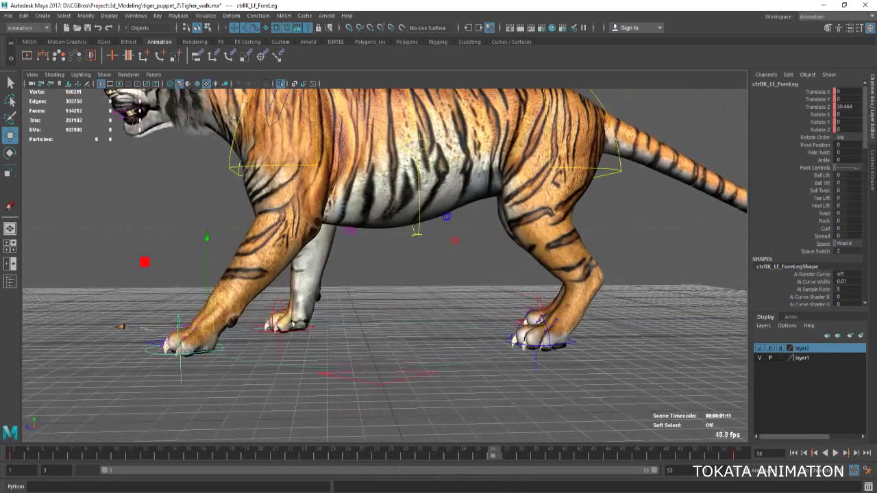
middle_click_drag(310, 349, 321, 350)
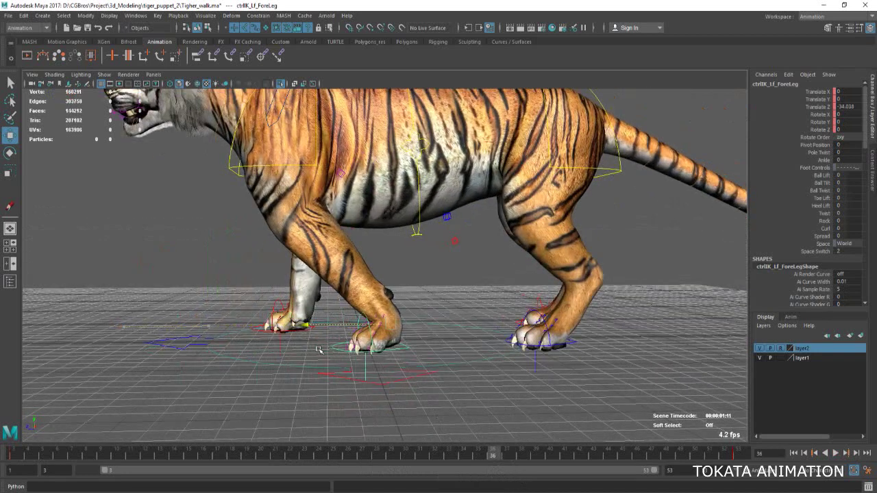
Play the walk to check the pulled-back foreleg pose.
scroll(319, 350, "down", 3)
scroll(227, 226, "down", 3)
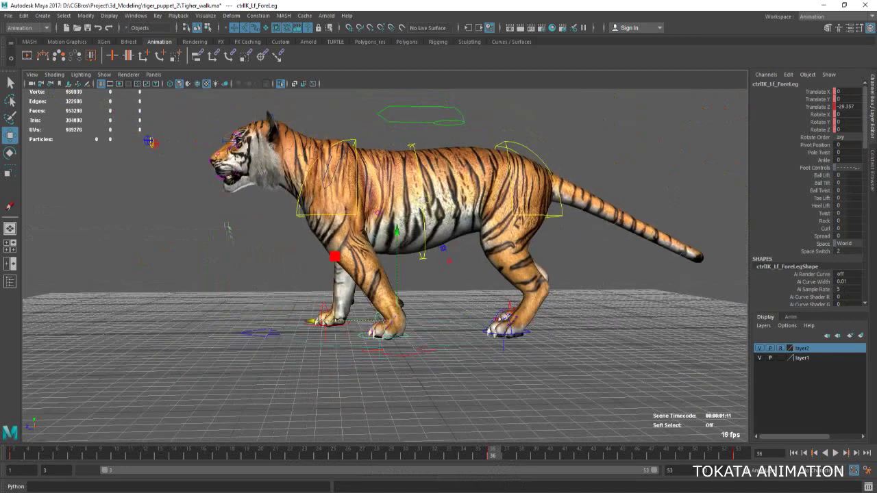
scroll(227, 226, "up", 2)
key("alt+v")
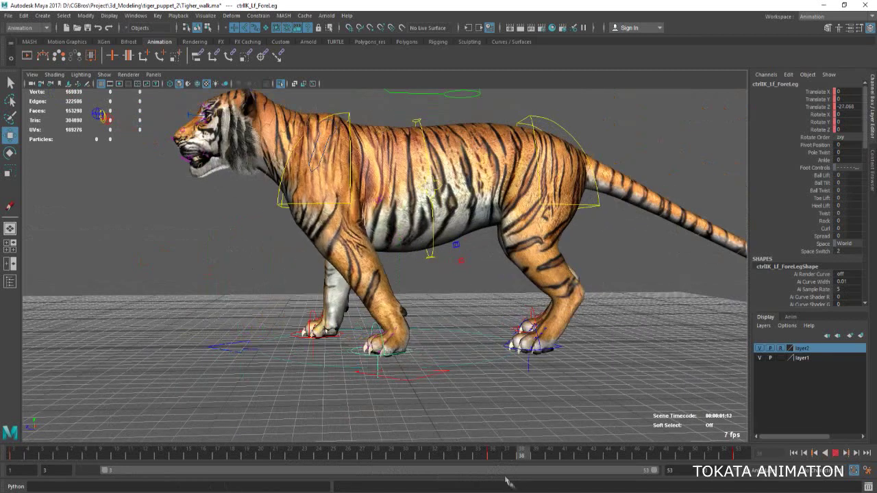
key("alt+v")
scroll(384, 260, "down", 2)
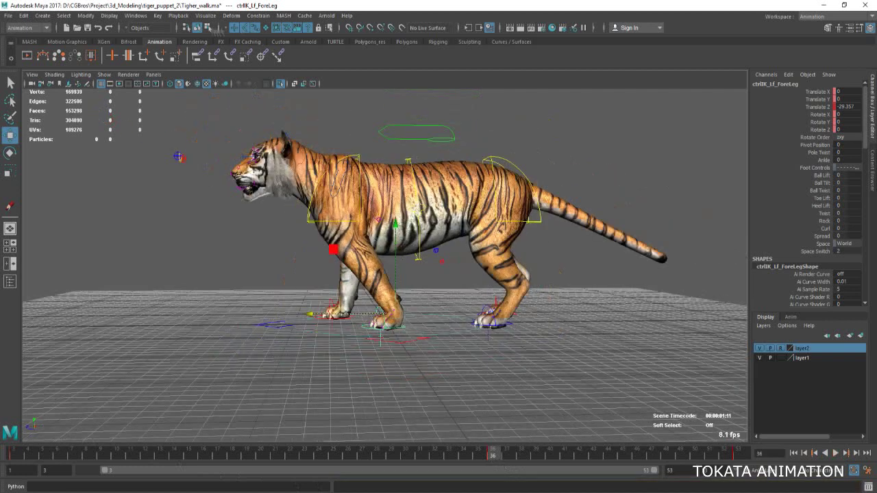
left_click(135, 15)
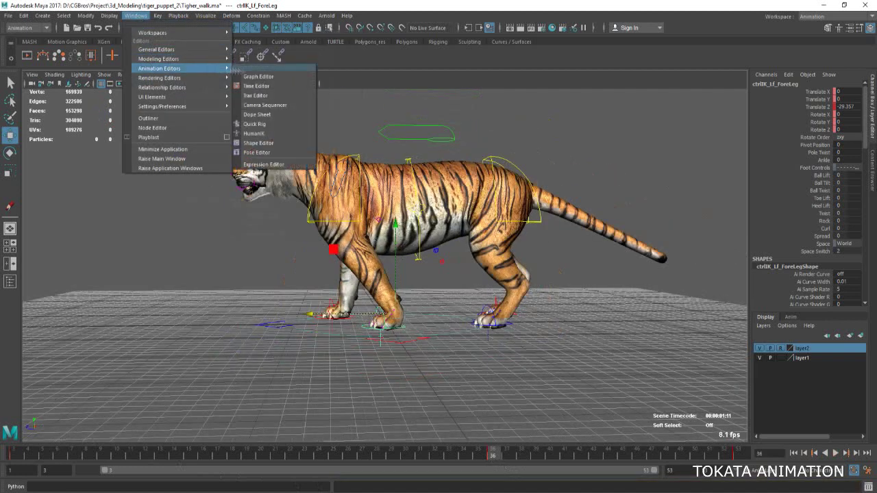
Open the Graph Editor for the whole rig and make curves cycle beyond the keyed range.
left_click(258, 76)
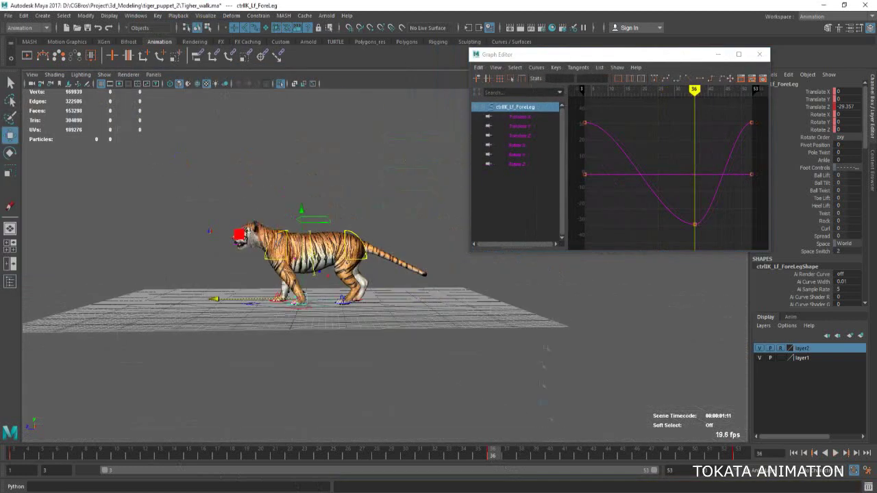
left_click_drag(199, 198, 452, 315)
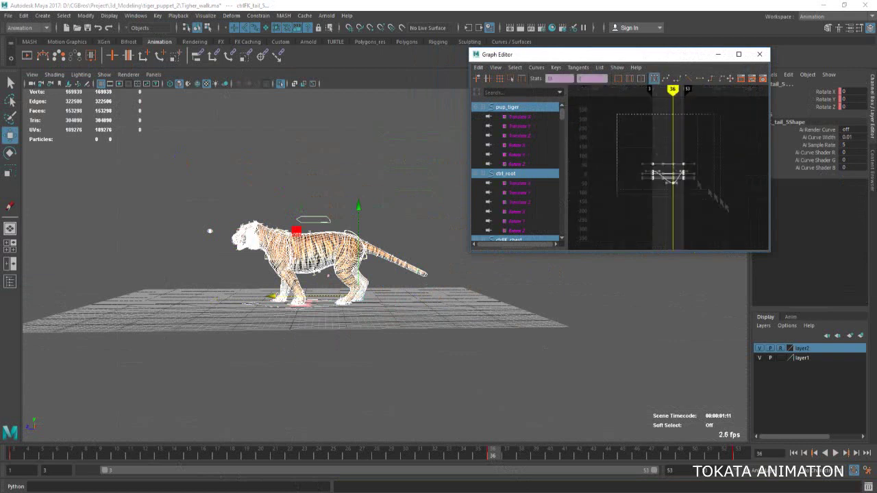
left_click(495, 68)
left_click(495, 67)
left_click(536, 68)
left_click(655, 101)
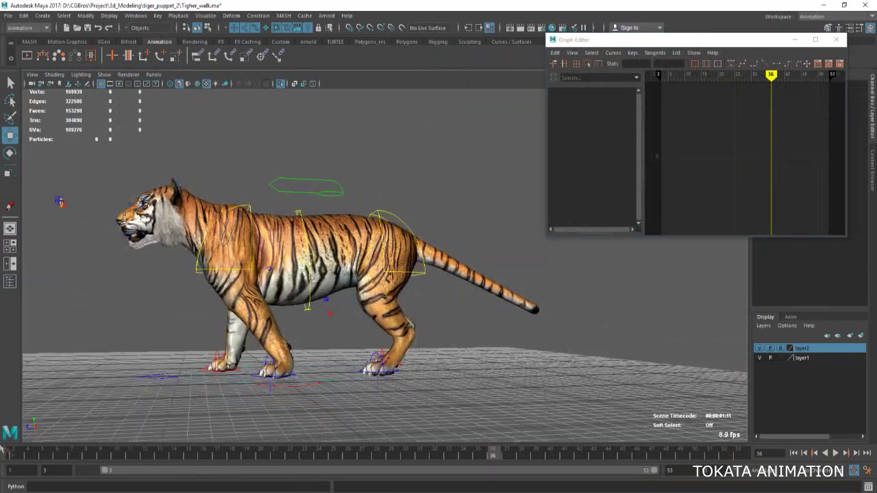
Play the walk cycle, undo a foreleg rotation, and replay with Ball Lift selected.
key("alt+v")
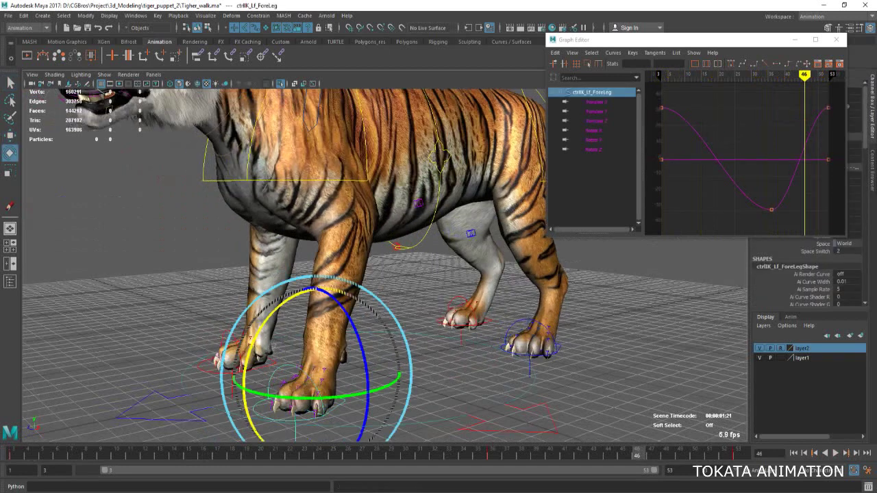
key("ctrl+z")
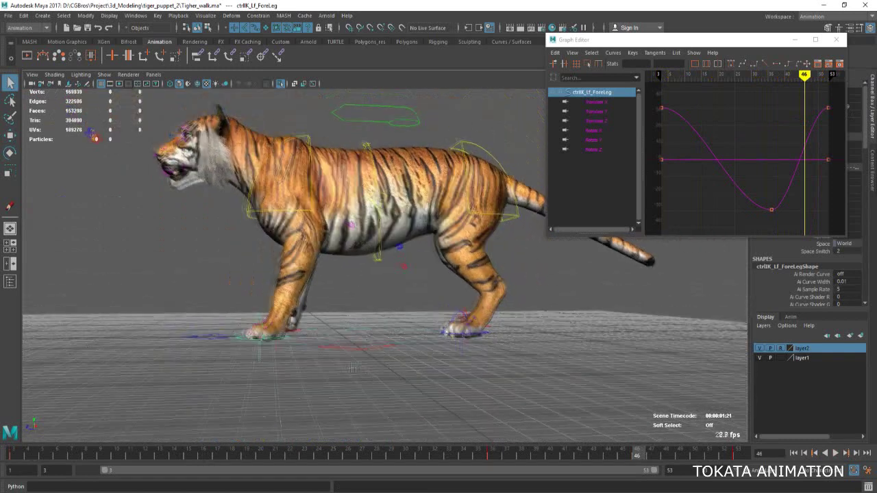
left_click_drag(686, 41, 625, 43)
left_click(822, 175)
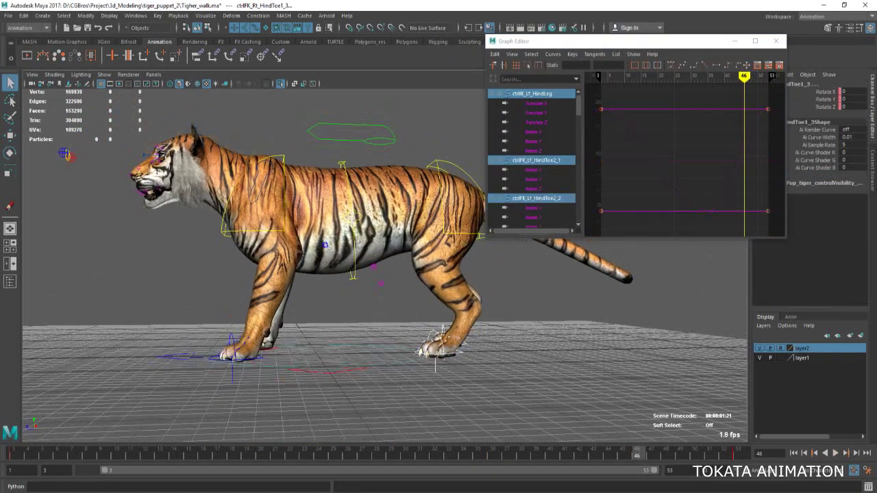
key("alt+v")
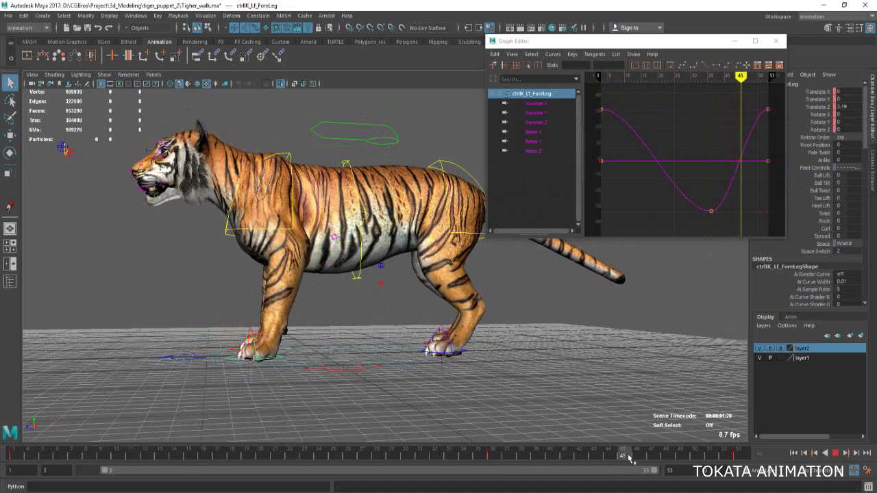
At frame 45, move the left front paw control forward and rotate it forward.
key("alt+v")
scroll(274, 240, "up", 5)
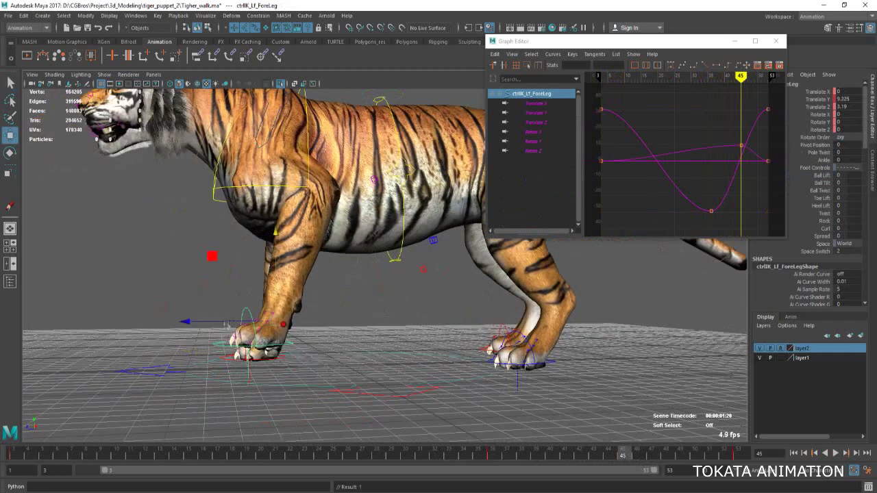
left_click_drag(226, 322, 175, 322)
key("e")
left_click_drag(294, 287, 274, 253)
left_click_drag(699, 42, 713, 41)
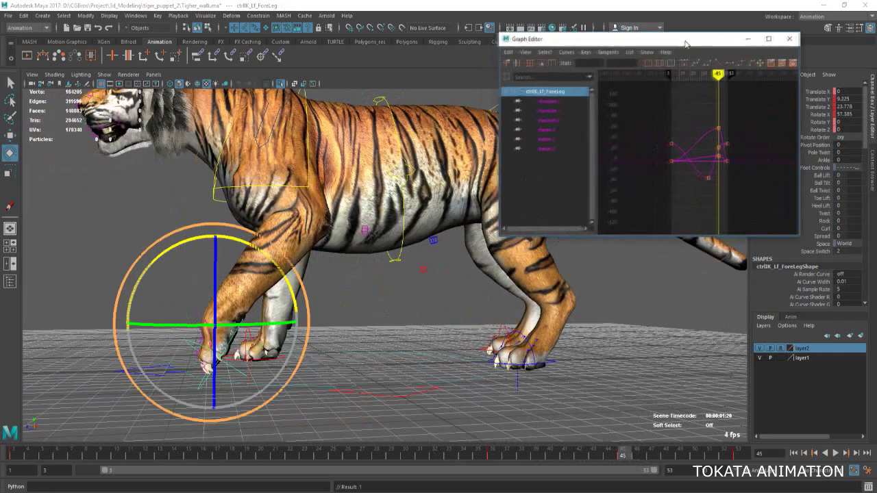
key("q")
key("alt+v")
key("alt+v")
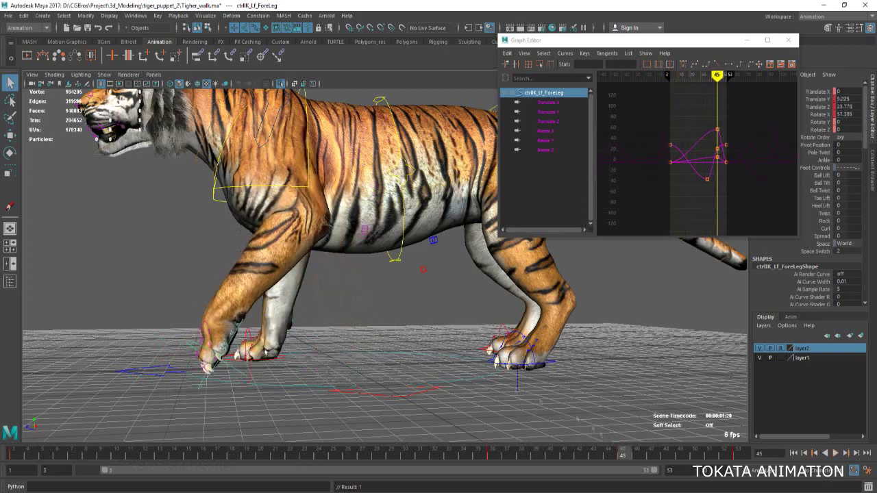
Reselect the left foreleg IK control and test its Ball Lift value interactively.
scroll(377, 226, "up", 2)
key("e")
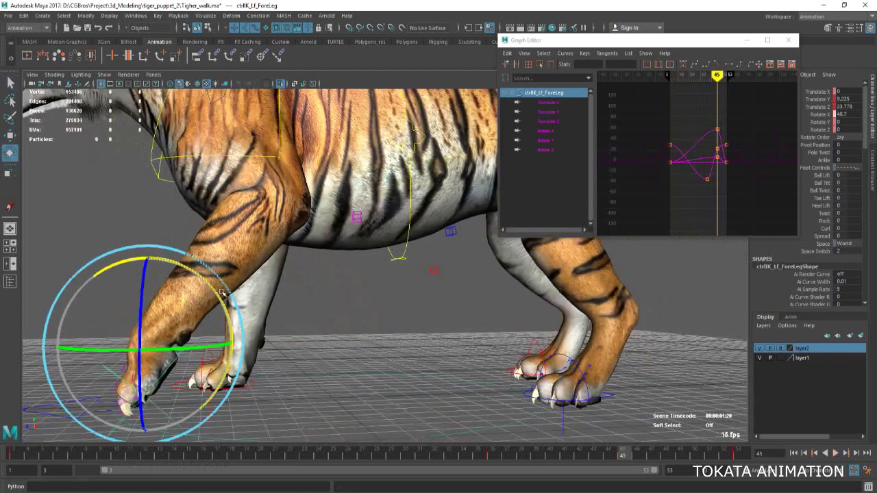
key("q")
left_click(230, 367)
left_click(231, 368)
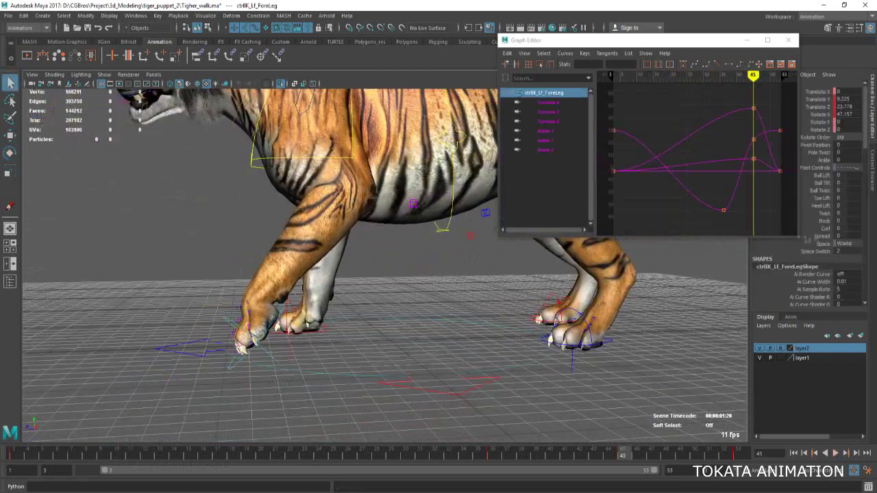
left_click(819, 184)
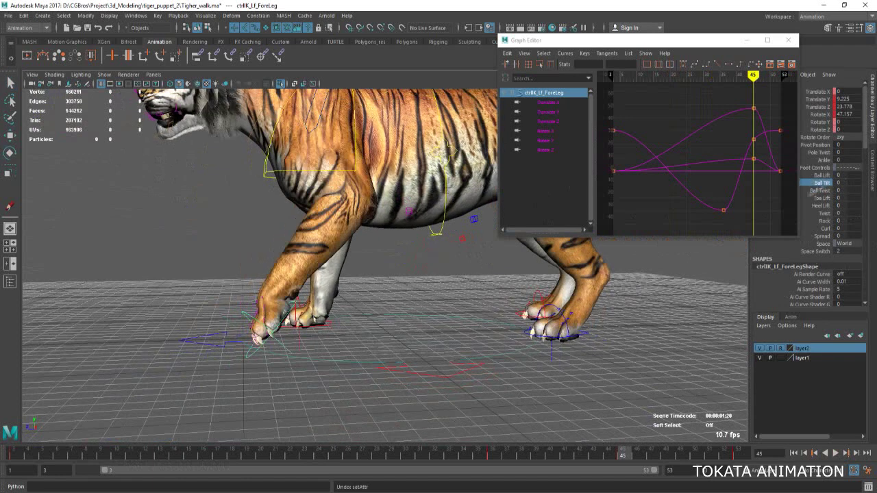
middle_click_drag(409, 347, 398, 328)
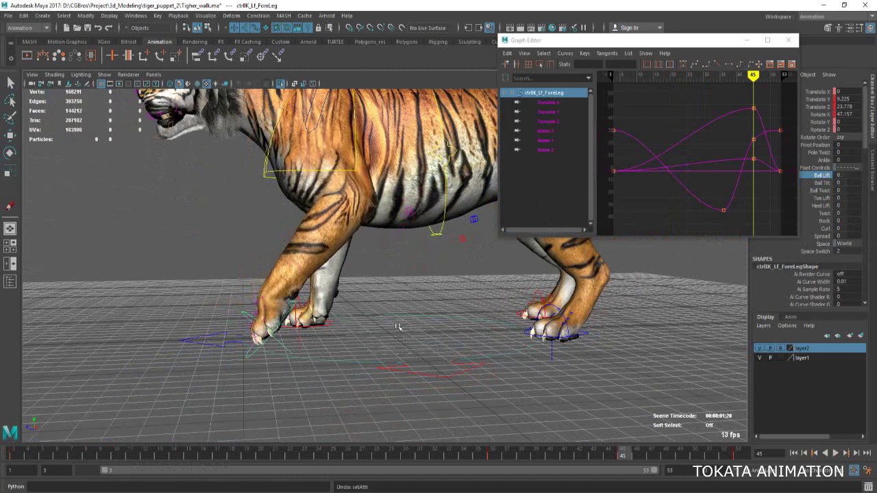
Try raising Heel Lift to lift the paw, then reset it to 0.
scroll(409, 306, "up", 3)
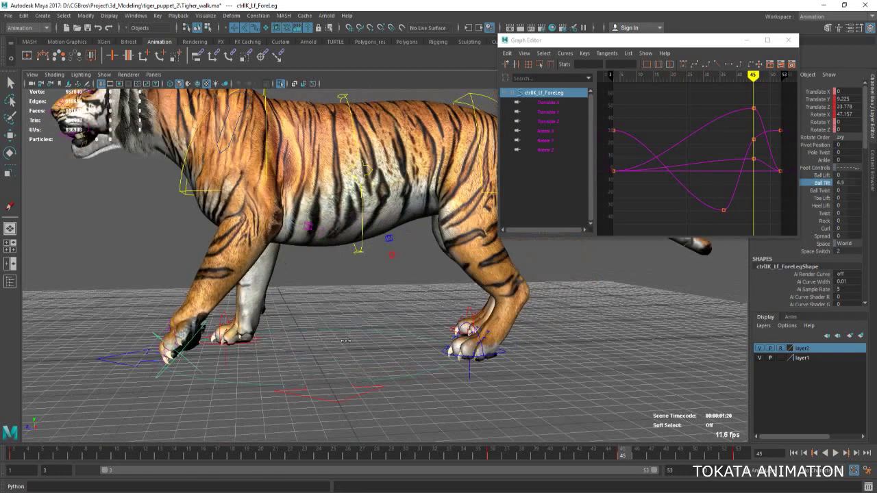
left_click(818, 198)
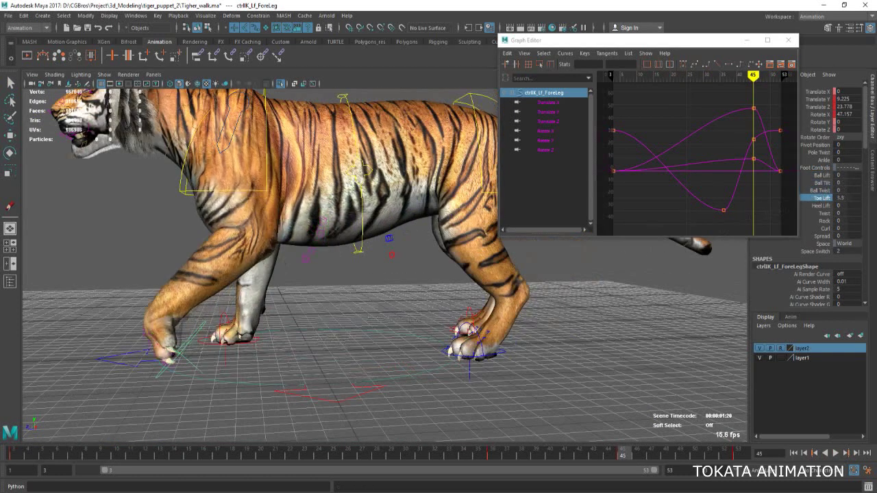
left_click(820, 205)
mouse_move(821, 205)
middle_mouse_down()
mouse_move(865, 256)
mouse_move(829, 256)
middle_mouse_up()
left_click(824, 228)
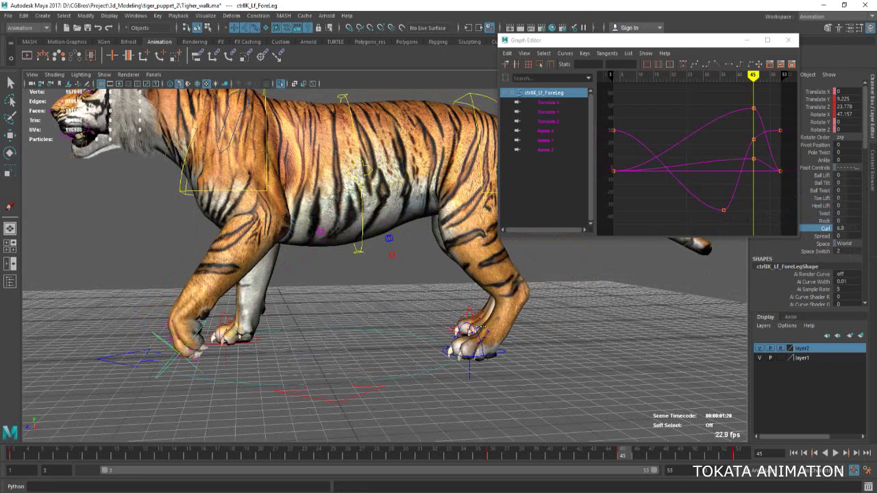
Set Ball Tilt to 5.4, then undo a trial Heel Lift of 5.2 and paw rotation.
left_click(823, 183)
middle_click_drag(822, 183, 832, 183)
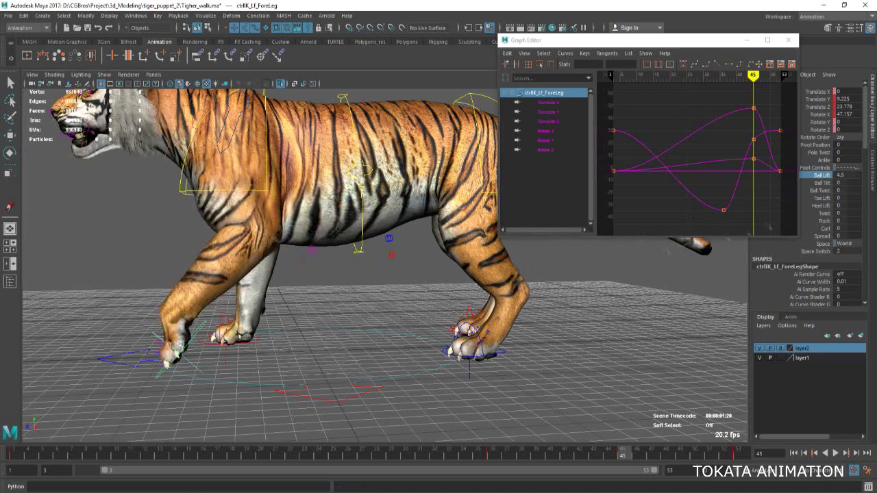
left_click(821, 206)
middle_click_drag(820, 205, 843, 206)
key("ctrl+z")
key("e")
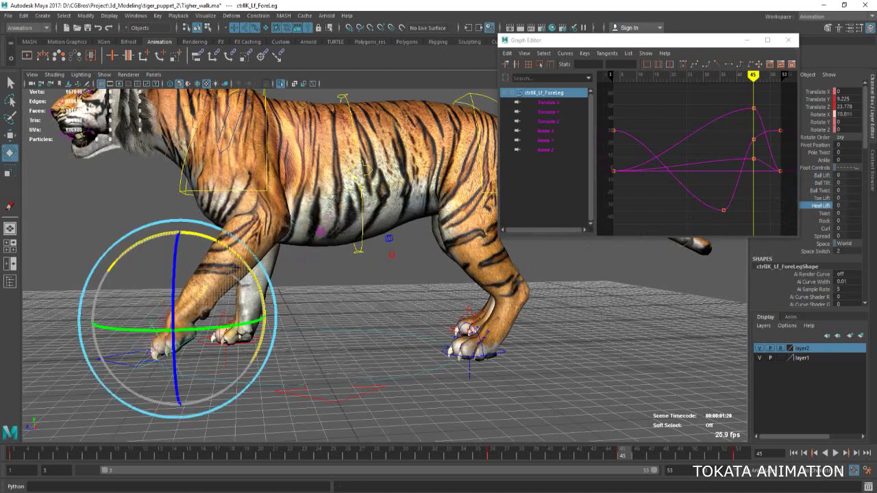
key("ctrl+z")
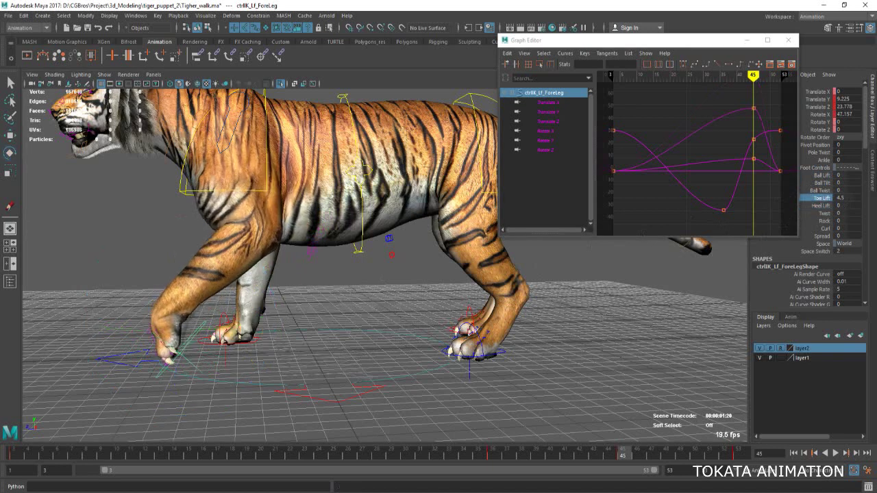
At frame 3, raise Toe Lift to about 5 and check Ball Twist, returning to frame 45.
key("alt+shift+v")
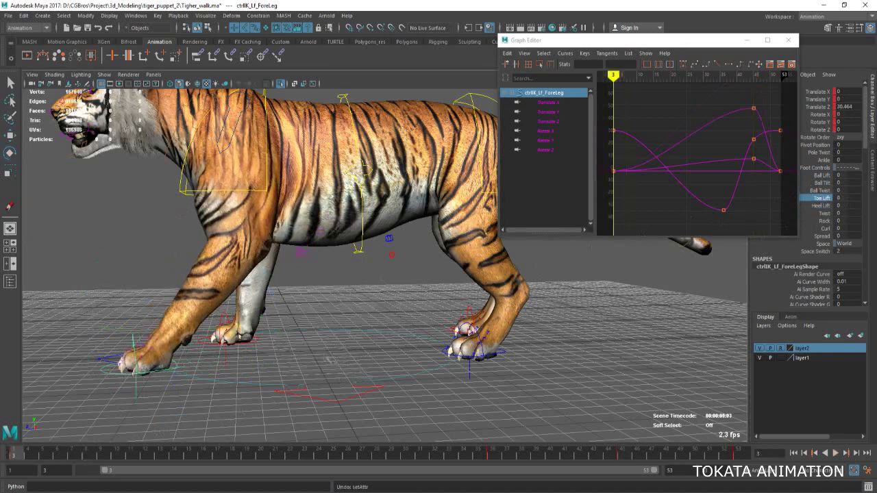
middle_click_drag(822, 200, 845, 203)
left_click(820, 190)
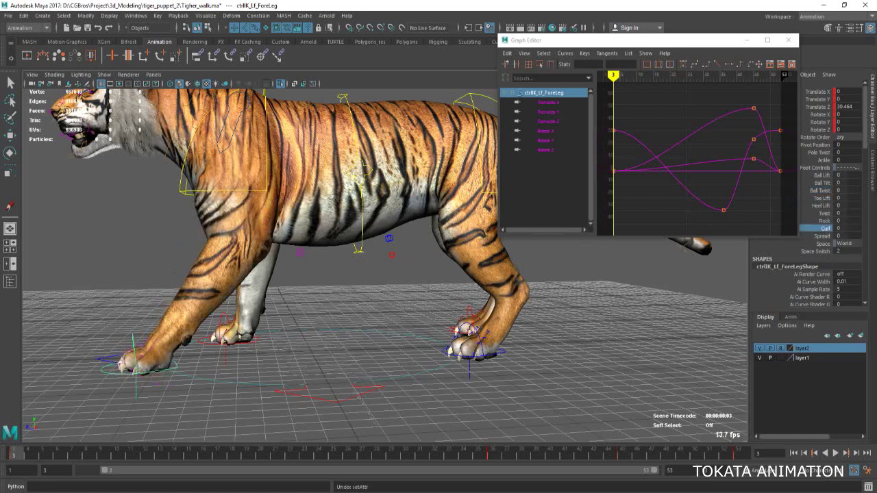
left_click(624, 454)
Set Curl keys on the left foreleg at frames 36 and 45 and play them back.
key("alt+shift+v")
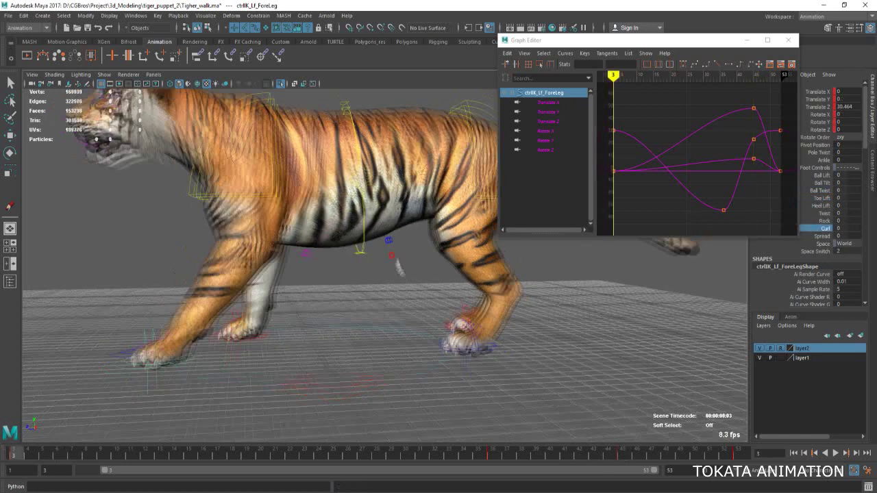
right_click(825, 229)
left_click(808, 246)
right_click(825, 229)
left_click(809, 248)
right_click(826, 229)
left_click(808, 248)
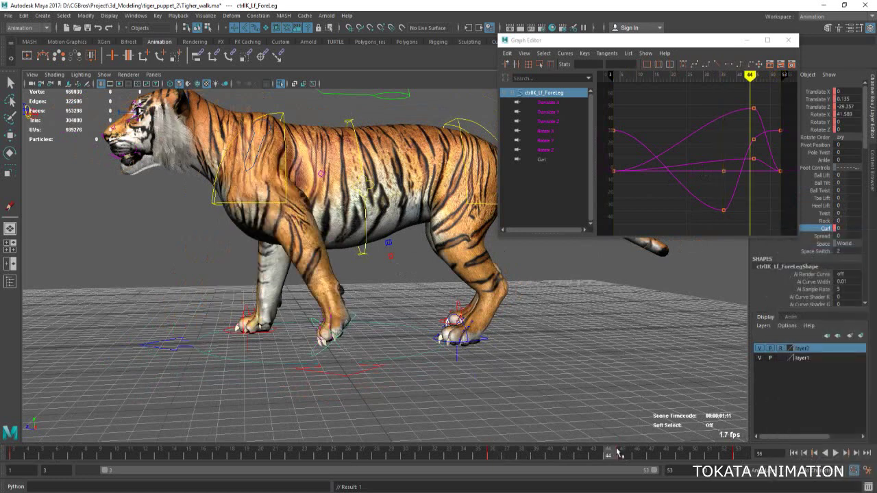
right_click(826, 229)
left_click(808, 248)
key("alt+v")
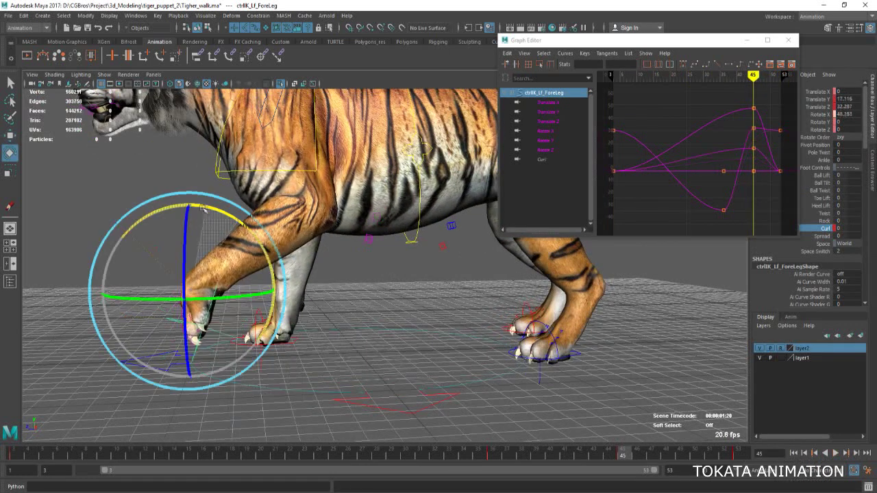
Lower the frame-45 Curl key to 2.993 in the Graph Editor and replay the foreleg.
left_click(553, 160)
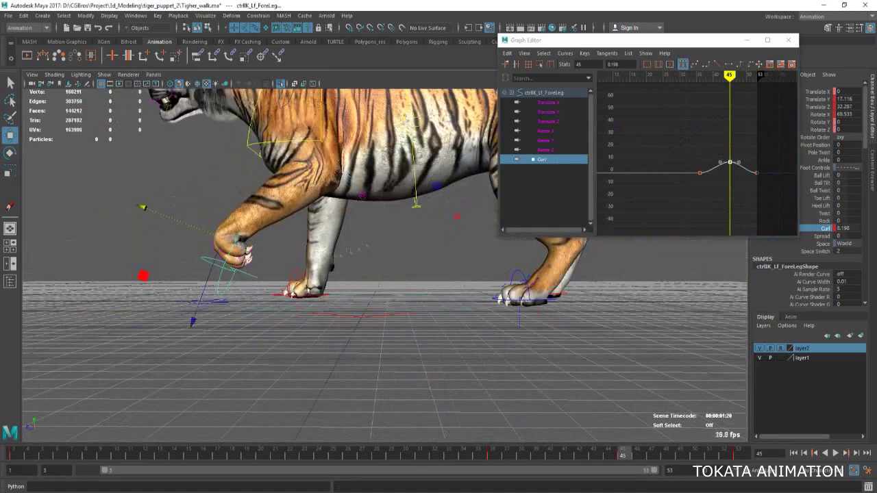
middle_click_drag(737, 166, 738, 195)
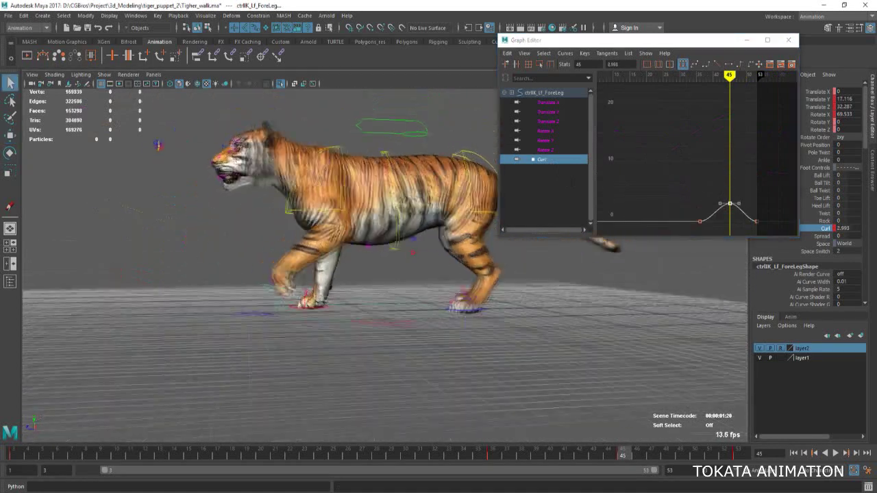
left_click(821, 198)
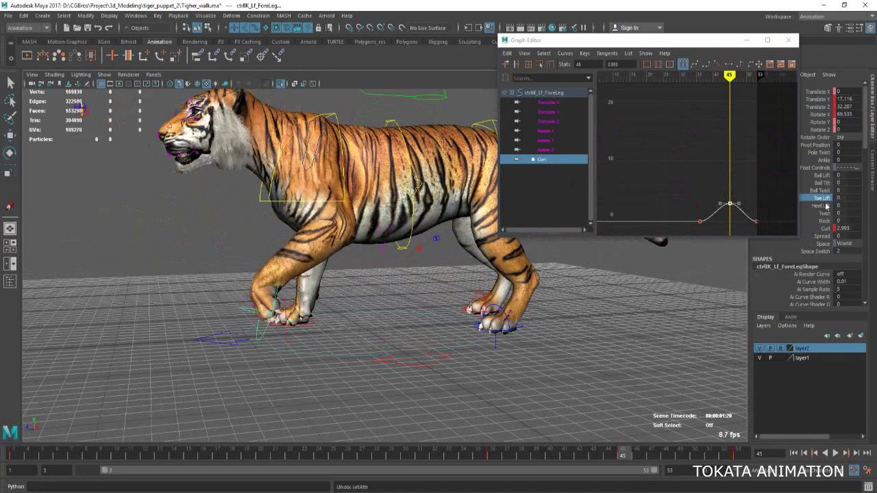
left_click(821, 206)
key("e")
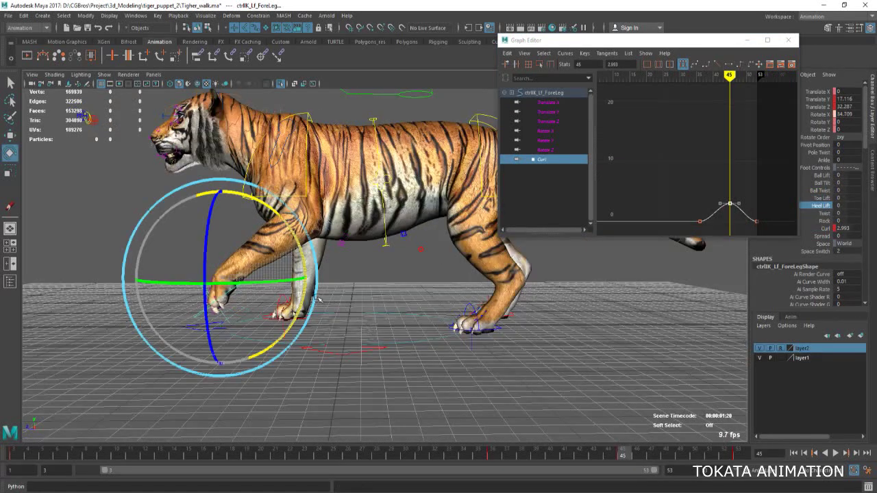
key("alt+v")
key("q")
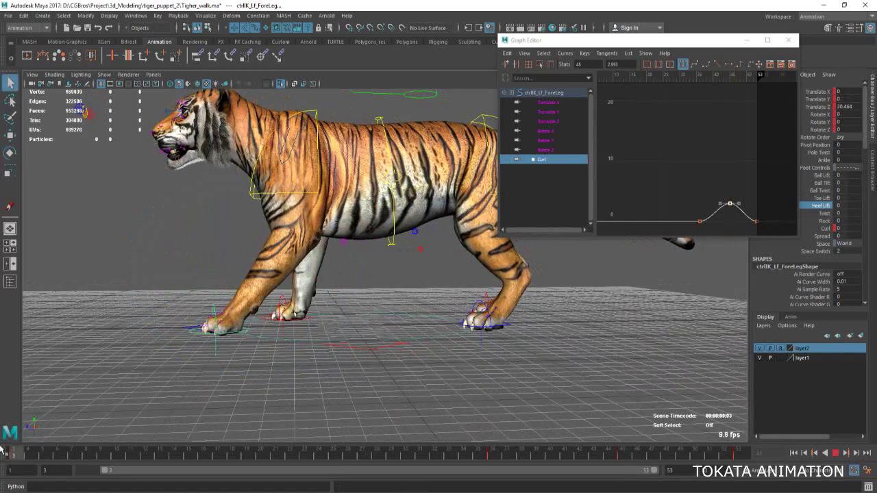
key("f")
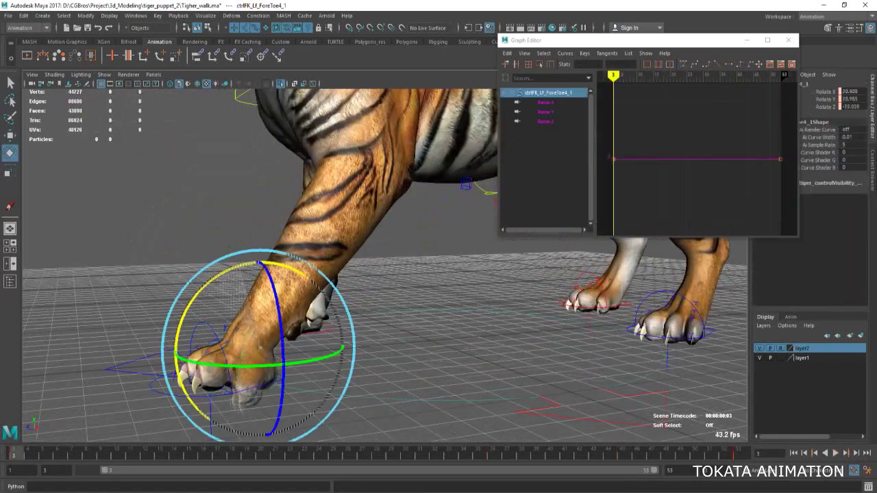
Reselect and frame the left foreleg control at frame 45, testing then undoing a Ball Twist change.
key("q")
left_click(144, 357)
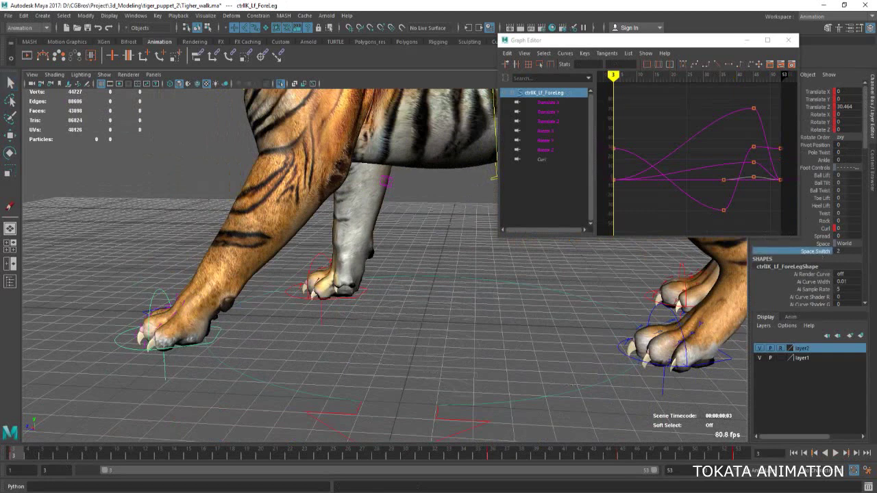
key("f")
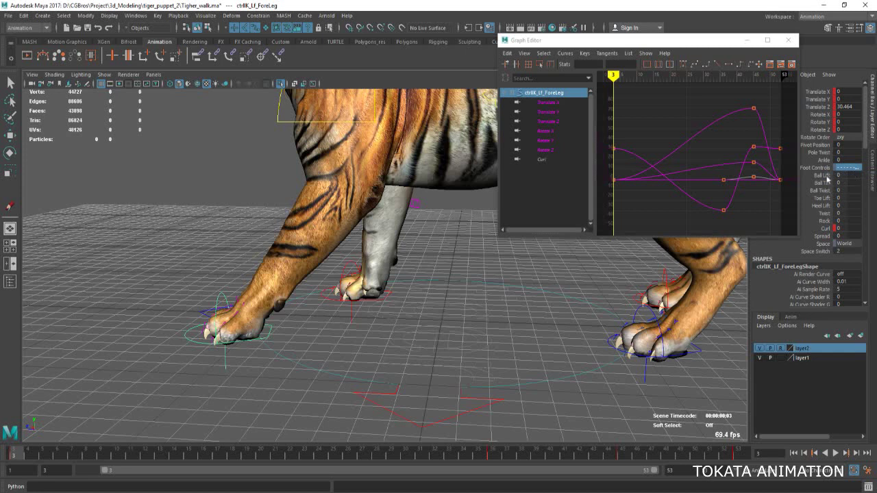
left_click(821, 183)
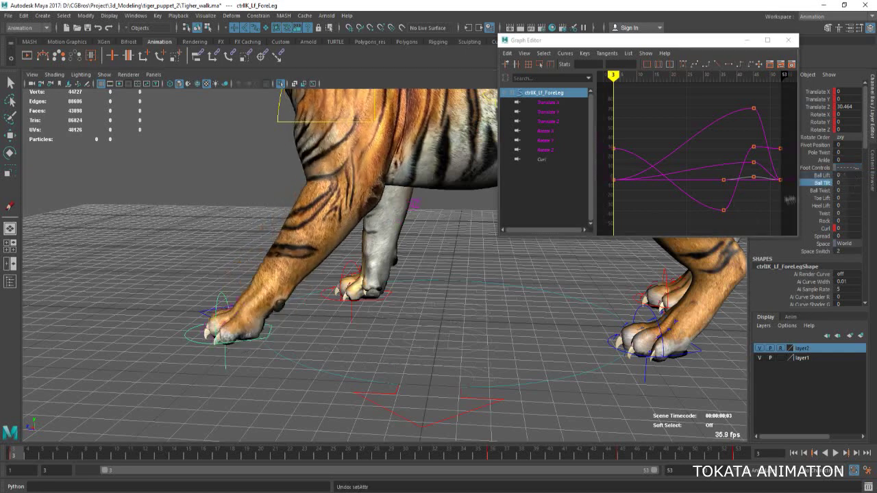
left_click(821, 198)
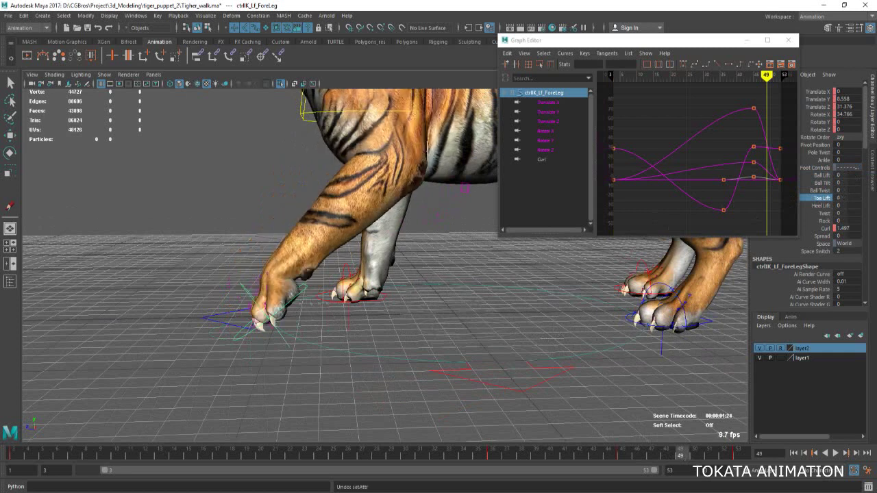
key("comma")
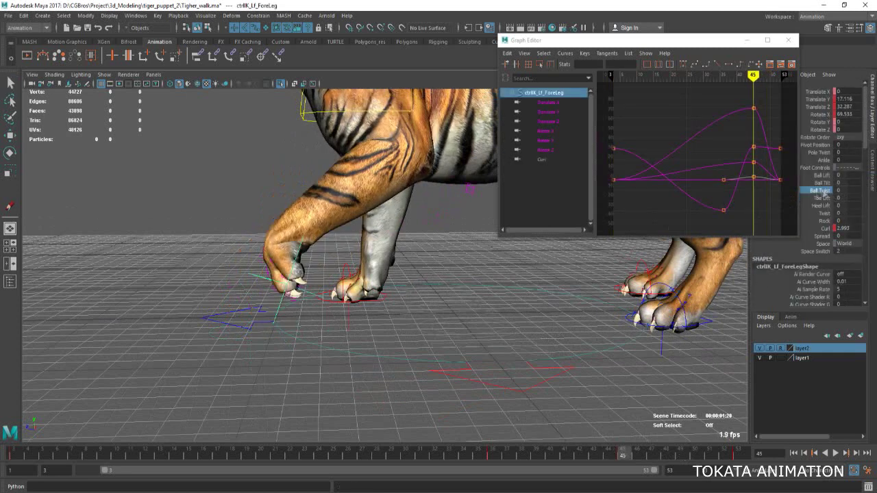
middle_click_drag(823, 219, 823, 219)
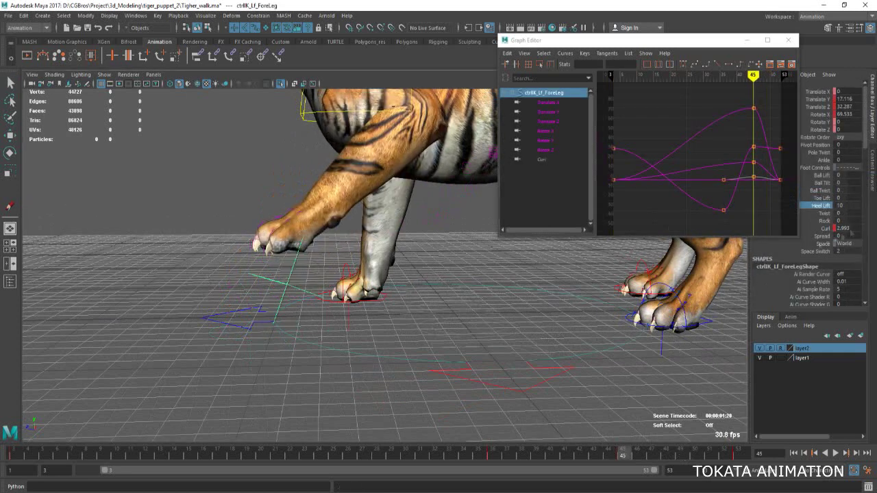
key("ctrl+z")
key("ctrl+z")
key("ctrl+z")
Rotate the left foreleg control to Rotate X 73.728 and play the walk cycle.
key("e")
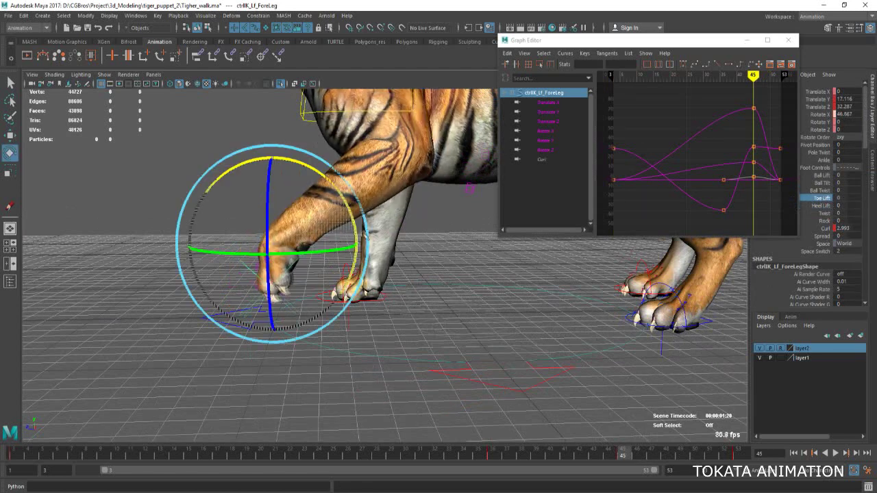
left_click_drag(384, 233, 333, 236, "alt")
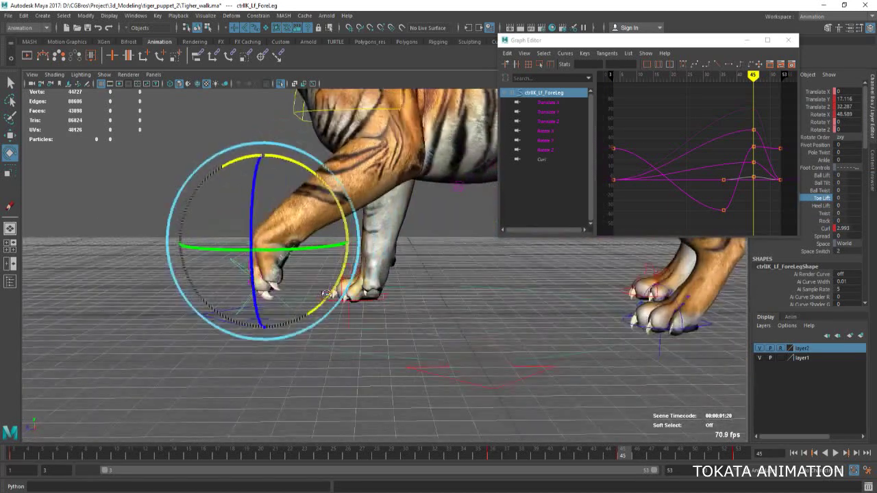
key("q")
key("alt+v")
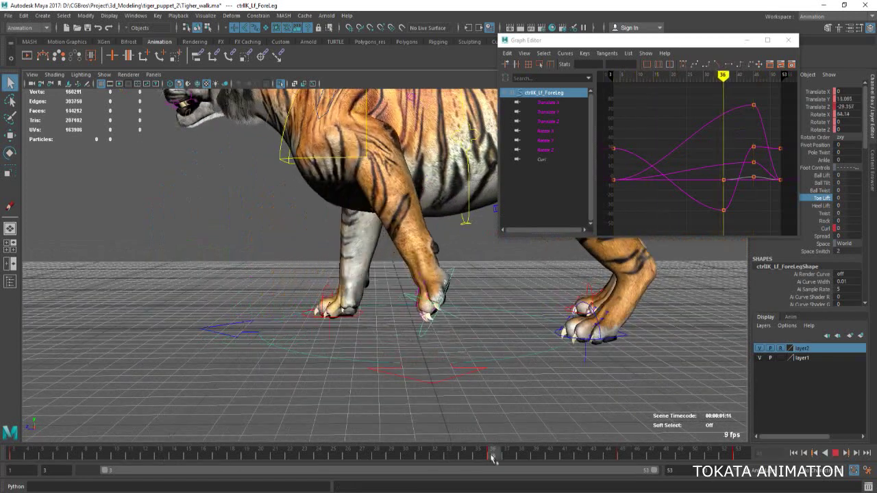
Insert a Translate Y key at frame 36 on the left foreleg and set it to 0.
left_click(551, 121)
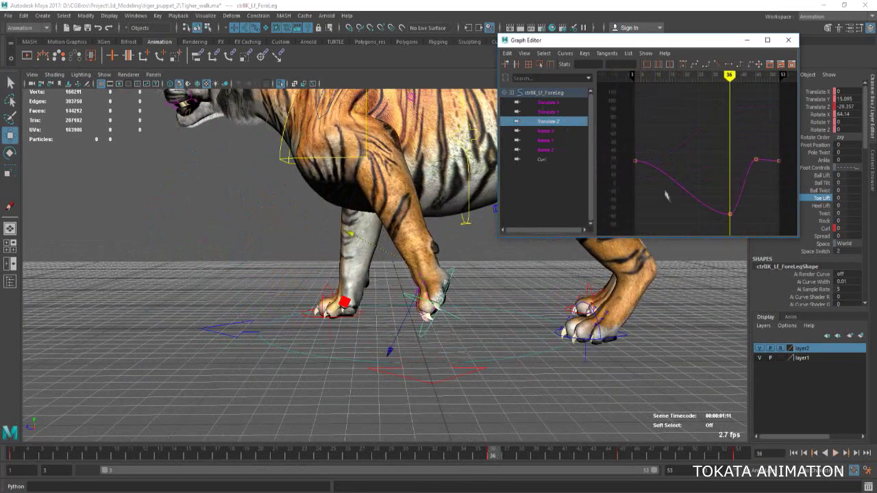
left_click(566, 112)
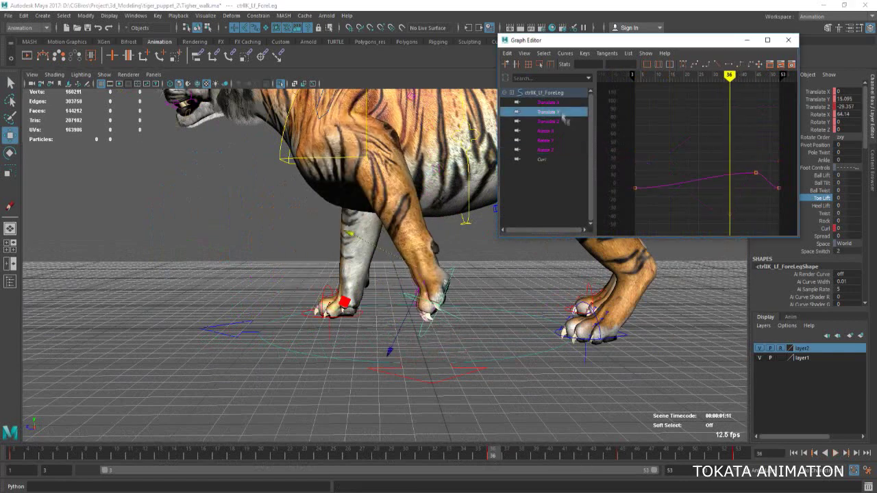
right_click(685, 111)
left_click_drag(666, 113, 712, 168)
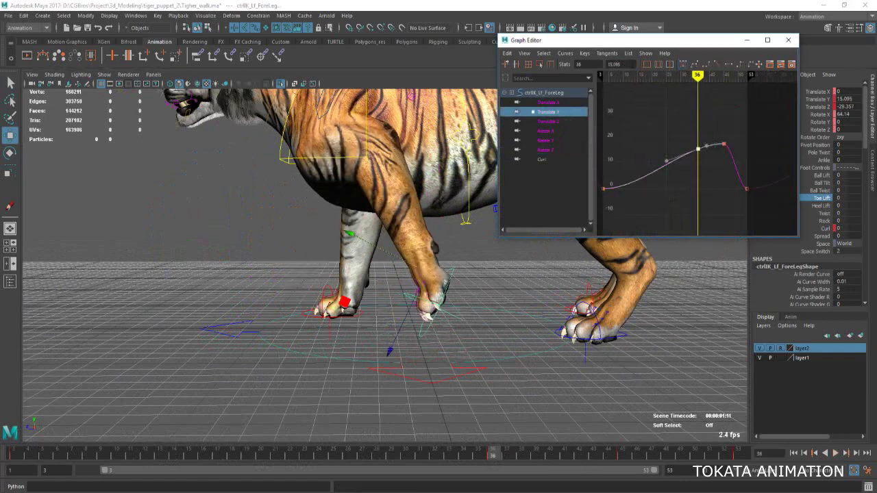
type("0")
key("Return")
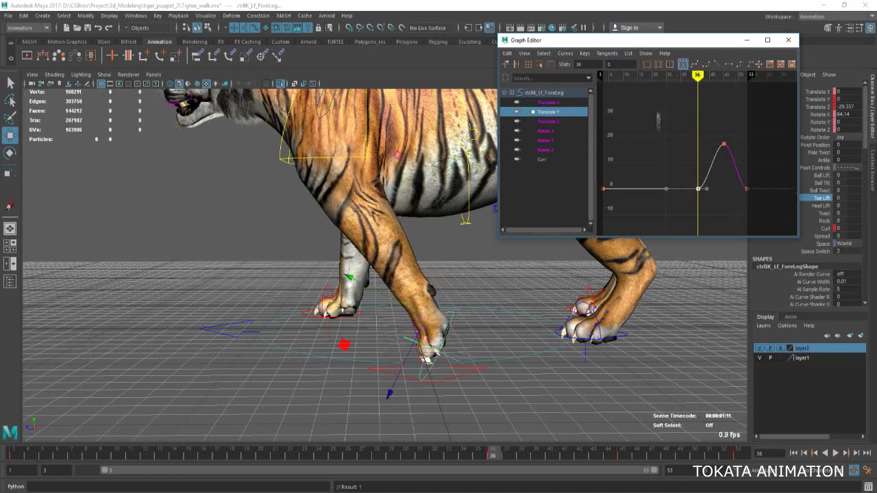
Set the left foreleg's Rotate X key at frame 36 to 0 and replay the walk.
key("e")
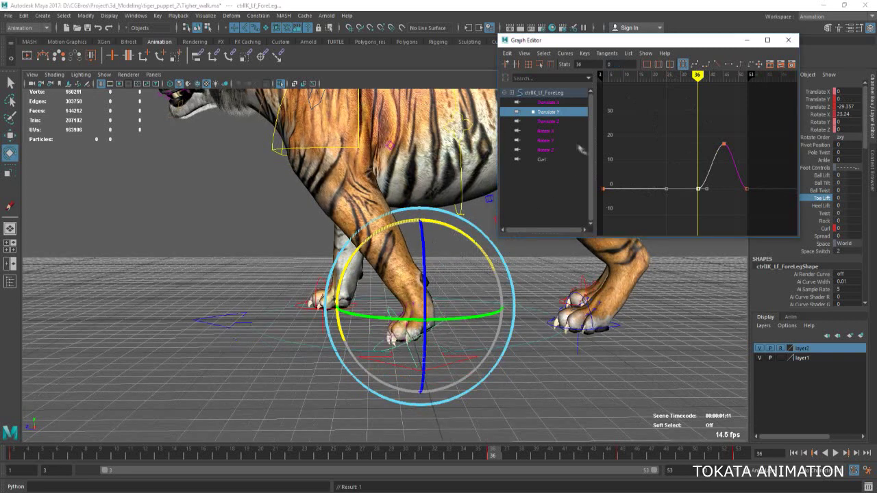
left_click(557, 139)
left_click(545, 130)
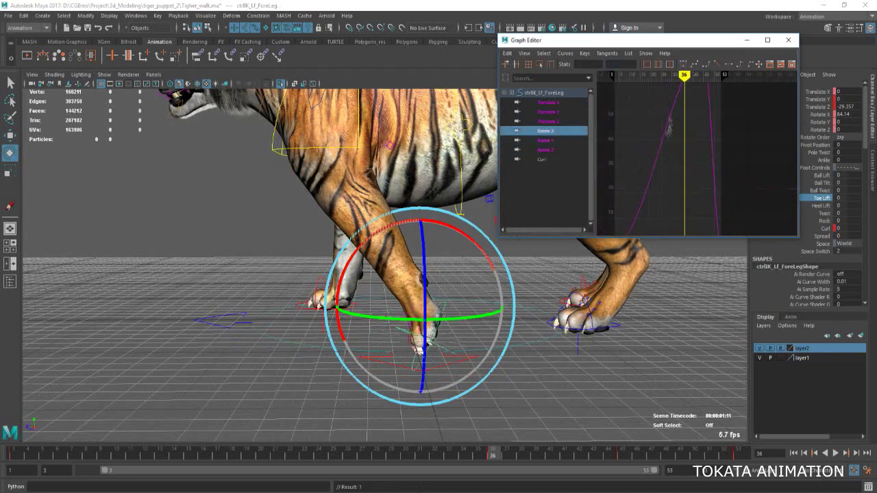
left_click_drag(666, 120, 694, 164)
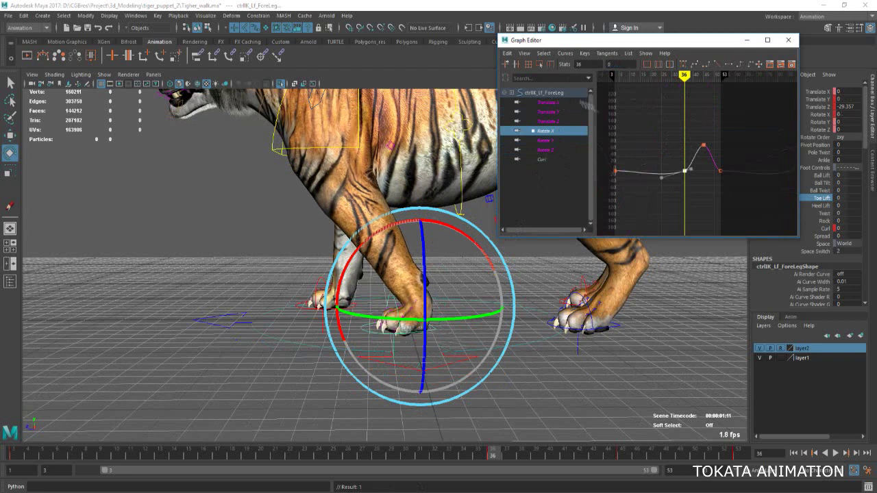
type("0")
key("Return")
key("q")
key("alt+v")
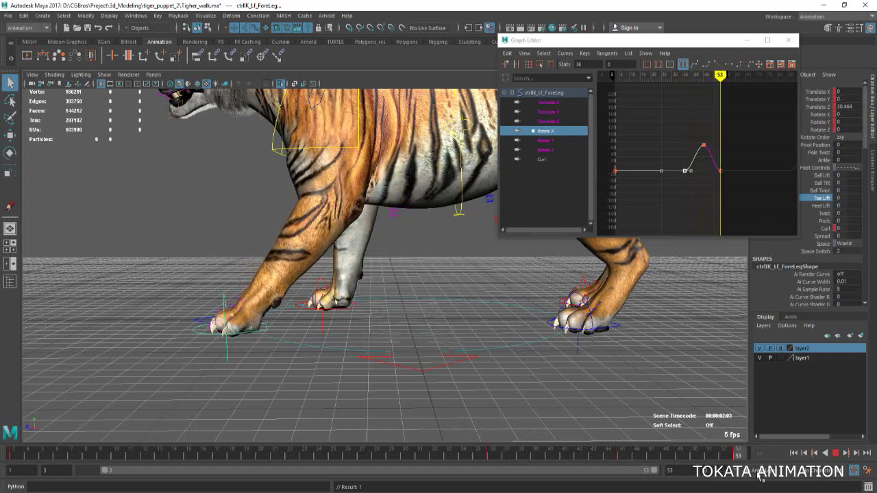
Display the foreleg control's Translate Z curve and frame it in the Graph Editor.
key("w")
left_click(655, 168)
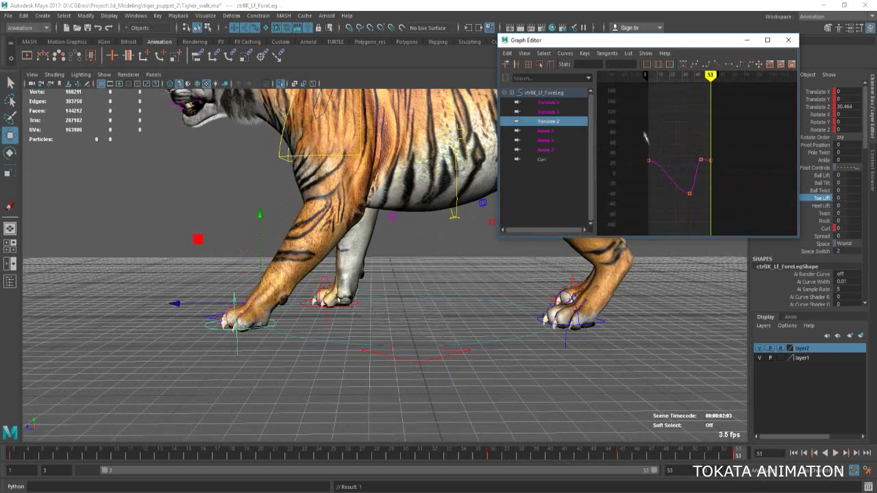
key("f")
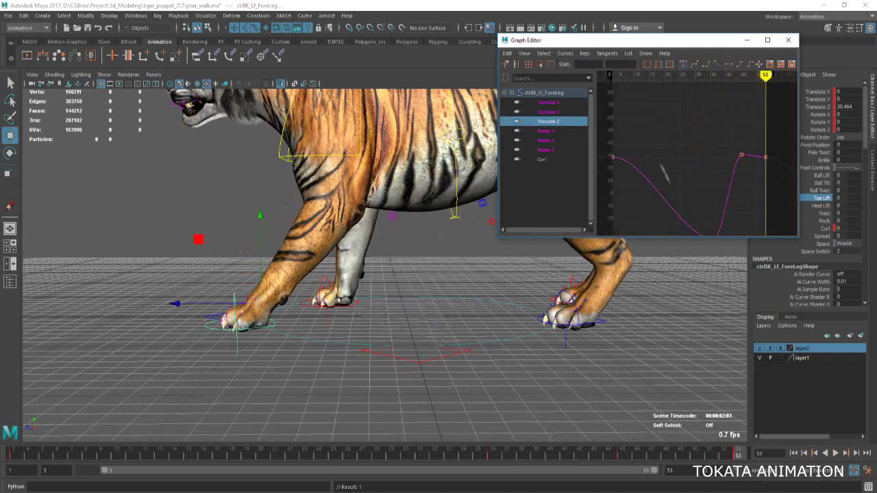
scroll(659, 148, "down", 2)
scroll(674, 145, "down", 3)
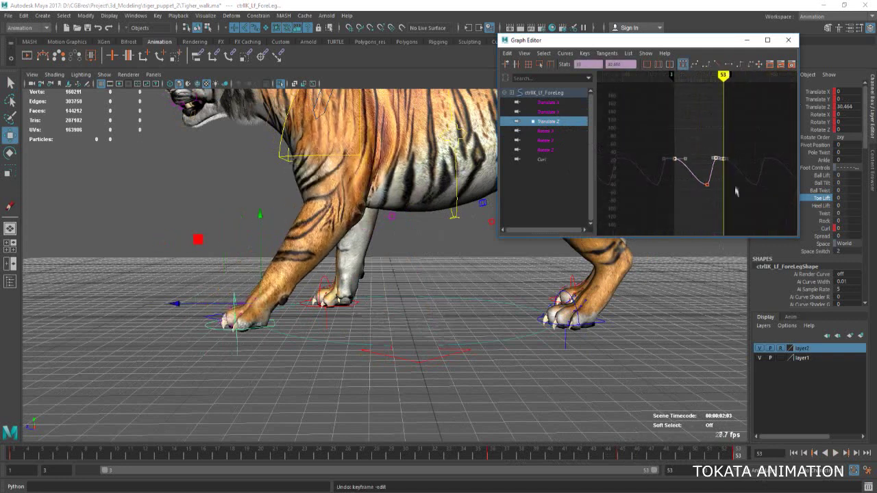
key("f")
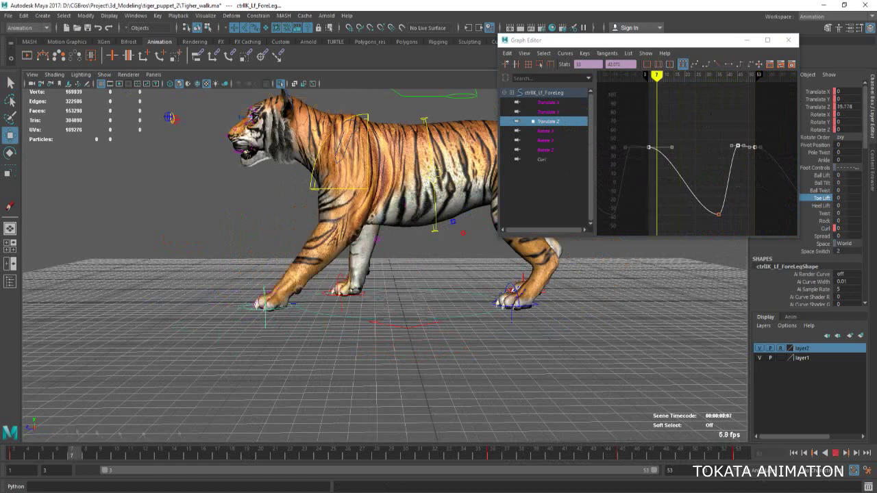
Scrub from frame 45 to 53 and play the walk cycle, toggling layer2 visibility.
left_click(622, 457)
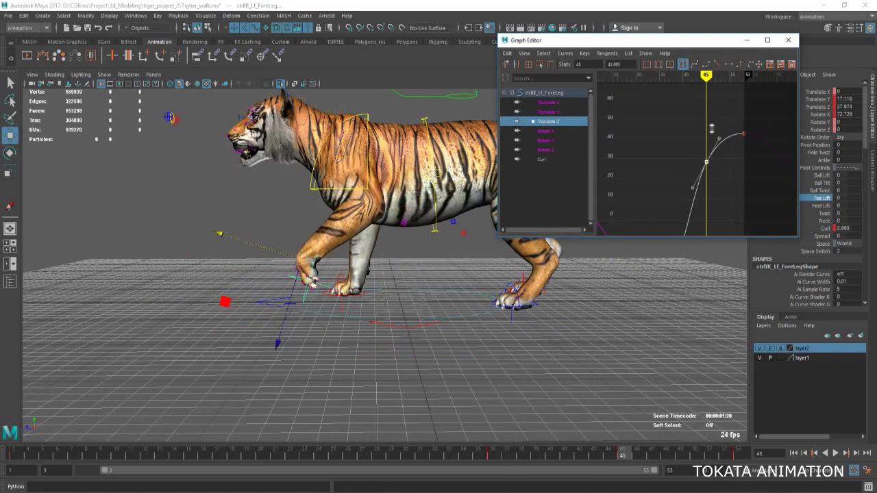
left_click_drag(622, 455, 737, 455)
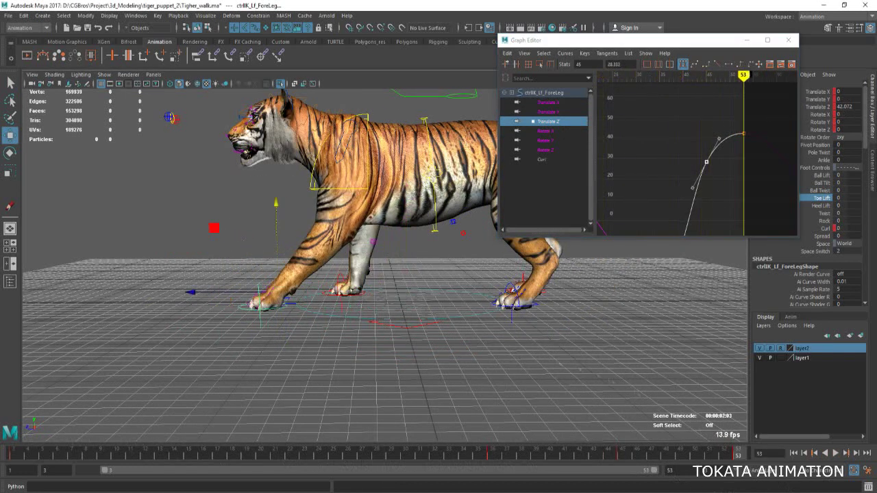
key("alt+v")
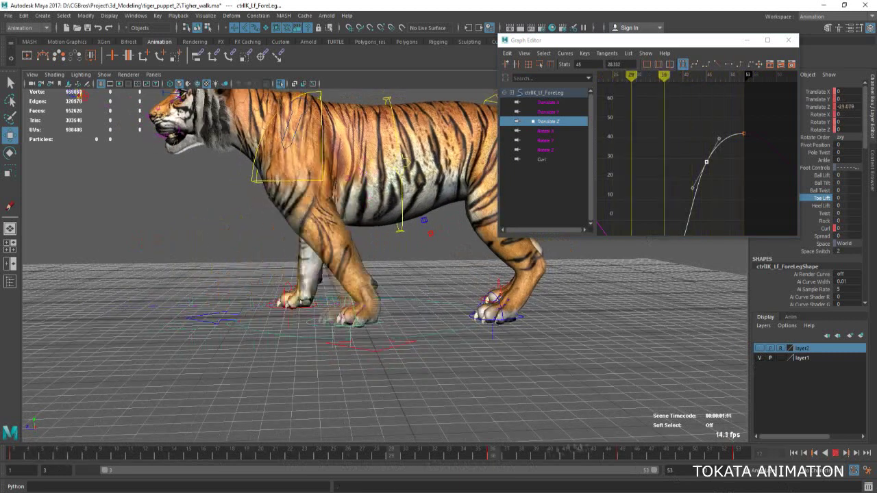
key("Escape")
left_click(758, 348)
key("alt+v")
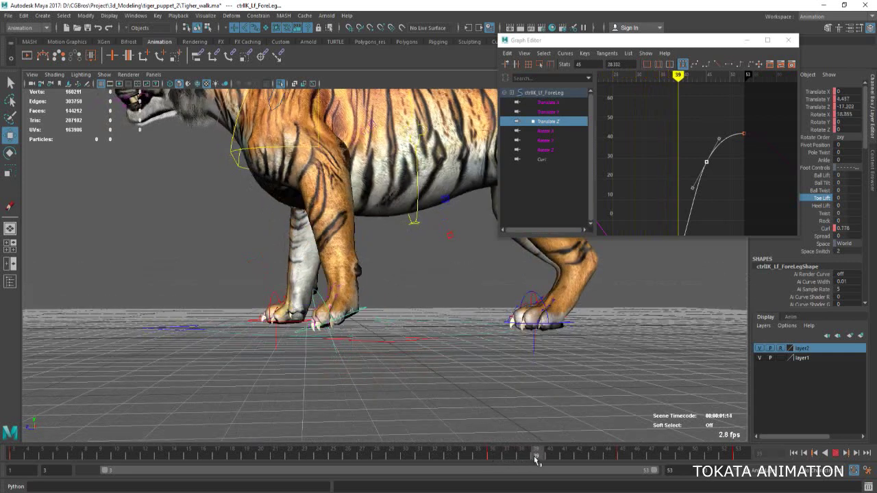
Rotate the foreleg control to Rotate X 111.483 at frame 39 and key Curl at 2.993.
key("e")
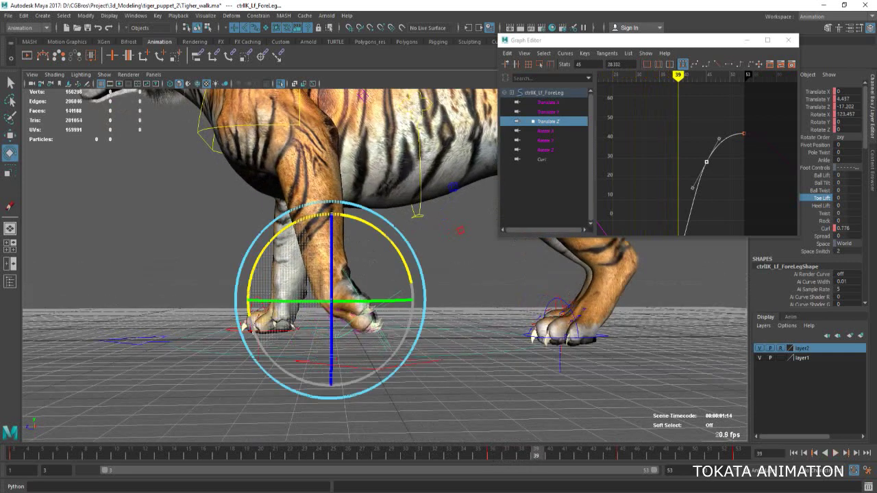
key("q")
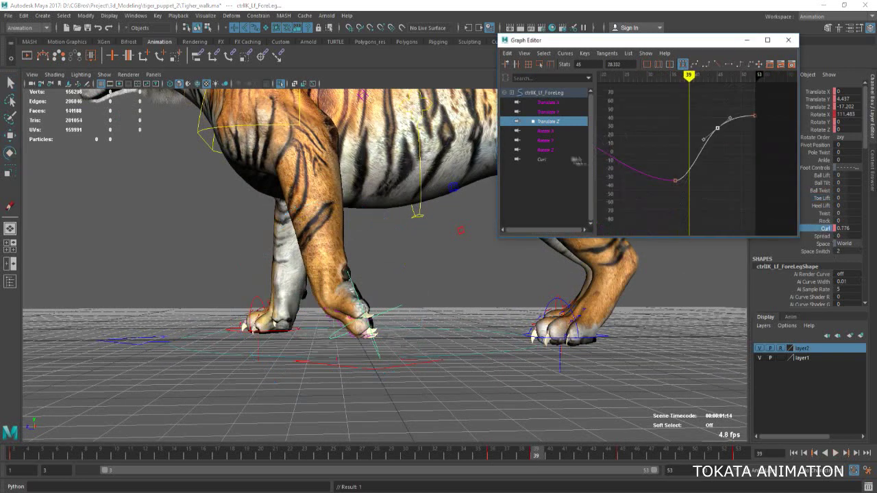
left_click(542, 158)
right_click(620, 159)
left_click(667, 161)
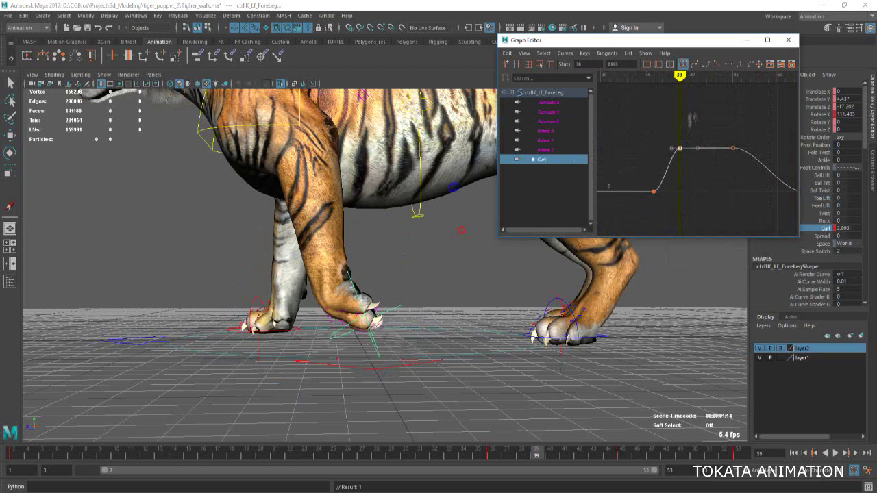
At frame 39, reselect and rotate the left foreleg IK control so Translate Y reads 6.837 and Curl 2.243.
left_click(835, 453)
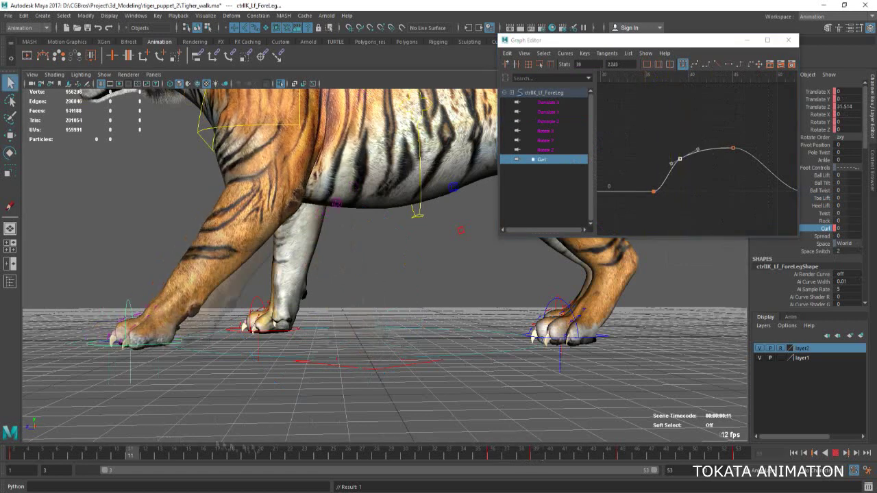
key("Escape")
key("r")
left_click(393, 303)
left_click(393, 303)
key("e")
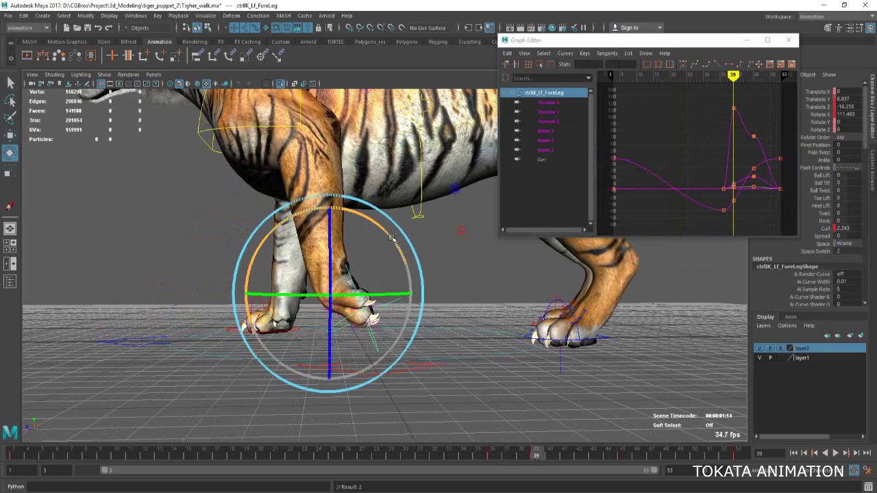
left_click_drag(372, 225, 363, 267)
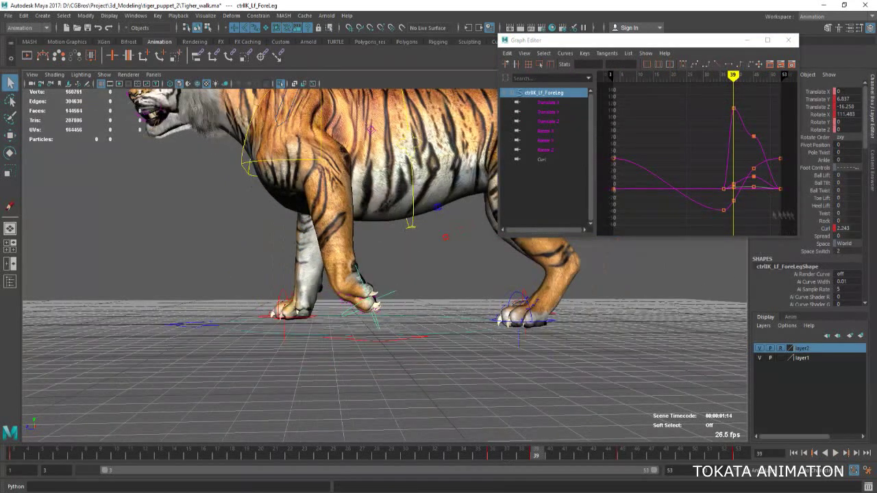
Frame all curves in the Graph Editor and play the walk back, stopping at frame 39.
right_click_drag(802, 215, 773, 228, "alt")
key("f")
key("alt+v")
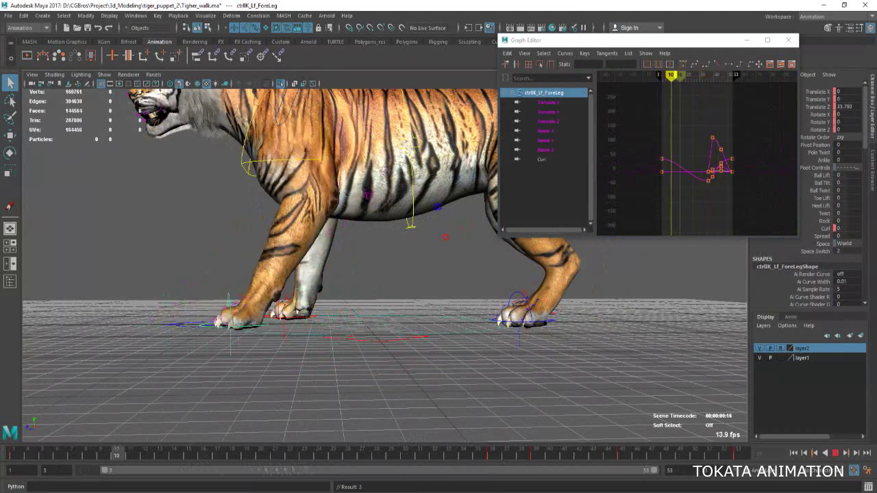
key("alt+v")
scroll(384, 260, "up", 3)
key("f")
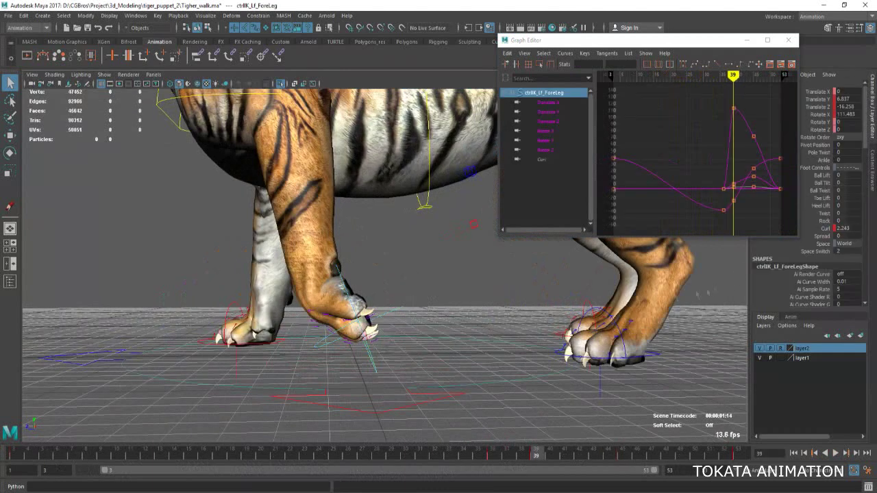
left_click_drag(707, 43, 692, 37)
Test Ball Tilt, Toe Lift, Heel Lift and Rock on the left foreleg, resetting each to 0.
left_click(826, 182)
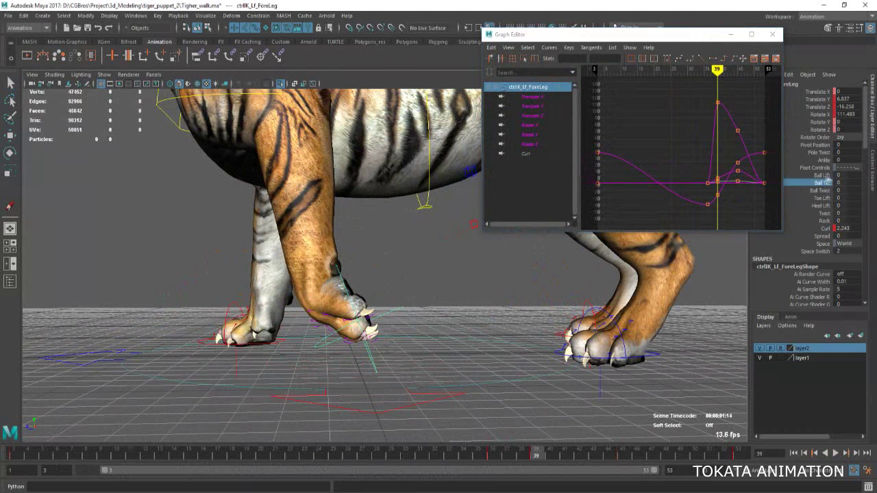
left_click(824, 182)
middle_click_drag(825, 182, 843, 183)
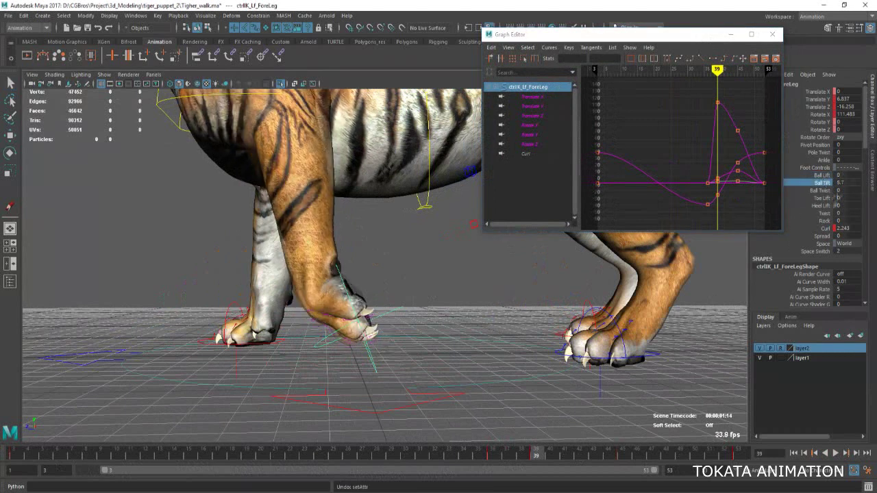
left_click(821, 197)
mouse_move(527, 296)
middle_mouse_down()
mouse_move(447, 289)
mouse_move(507, 289)
middle_mouse_up()
left_click(822, 205)
left_click(825, 221)
left_click_drag(480, 287, 493, 281, "alt")
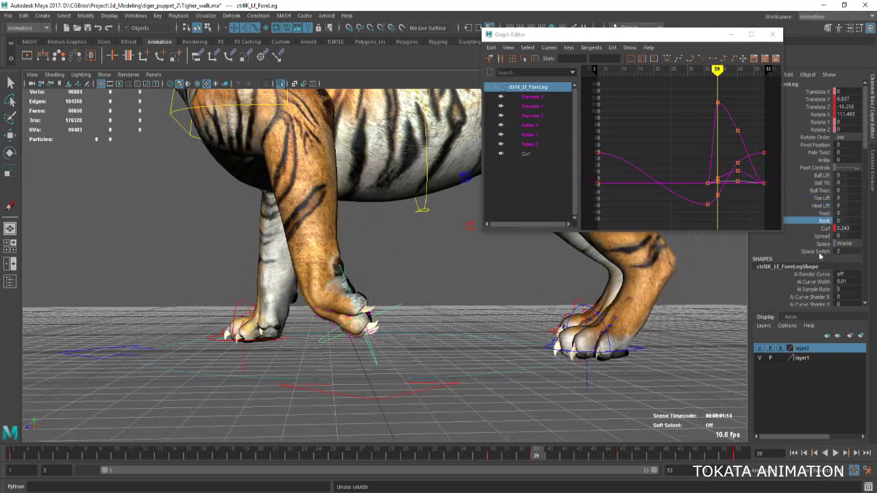
At frame 39, rotate the foreleg paw further to Rotate X 124.414, then return to frame 3.
key("alt+v")
left_click(538, 457)
key("e")
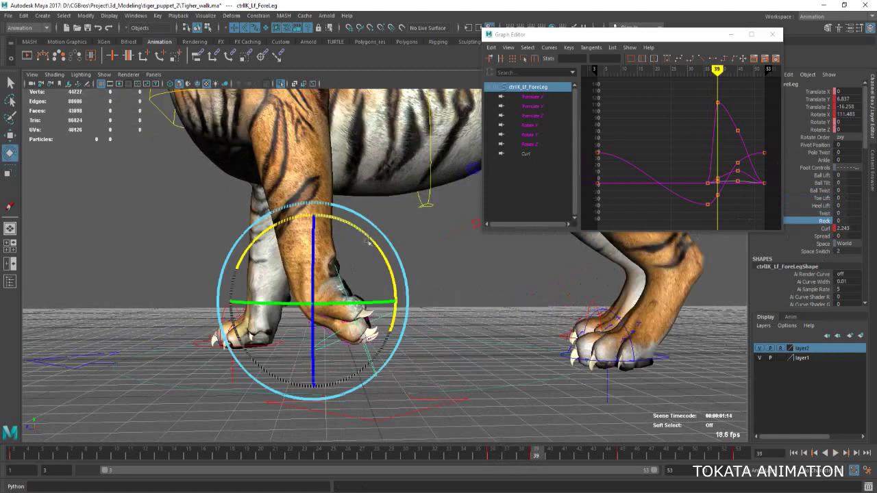
left_click_drag(334, 227, 342, 268, "alt")
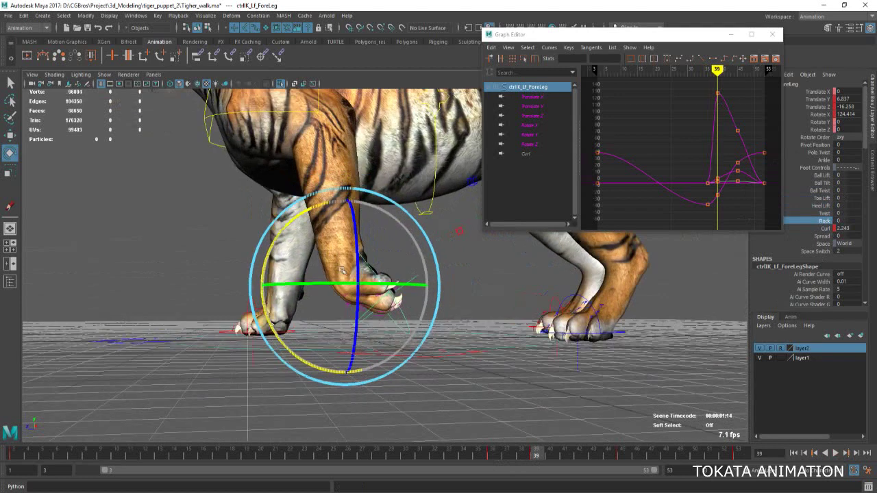
key("alt+v")
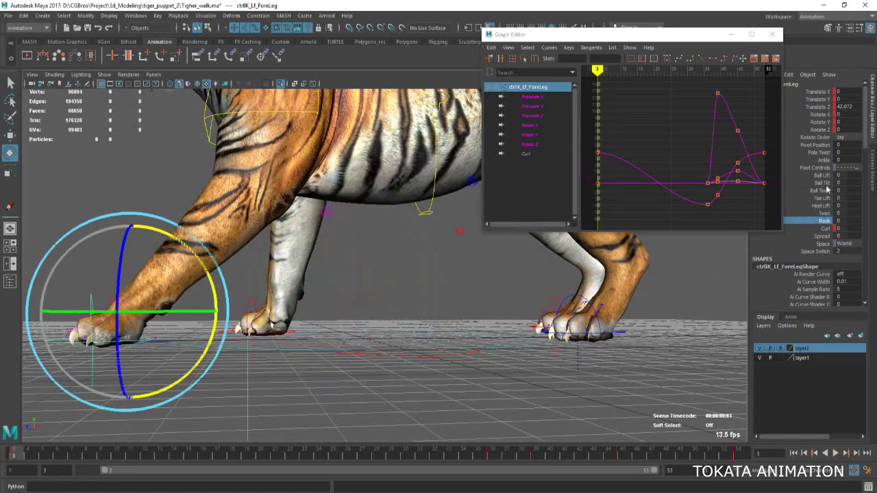
left_click(384, 411)
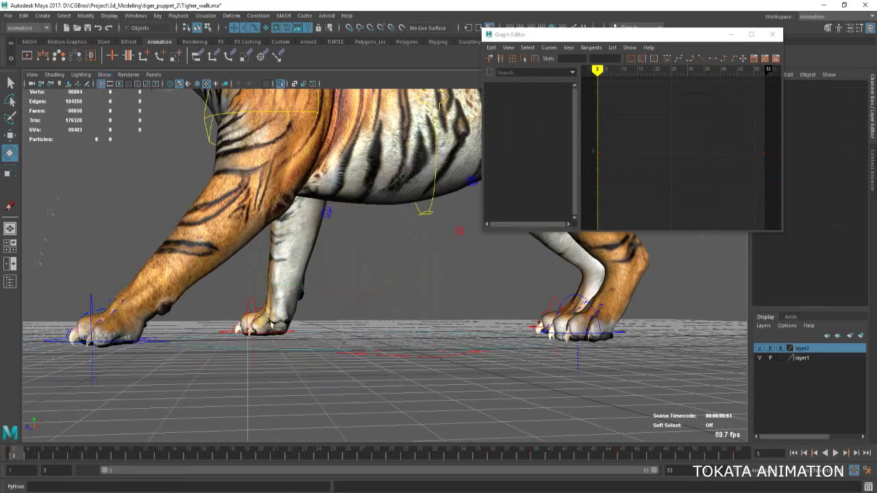
Rotate the foreleg control, then trial Ball Lift, Toe Lift, Heel Lift and Rock at frame 39, undoing them.
left_click(130, 226)
left_click_drag(131, 226, 166, 262)
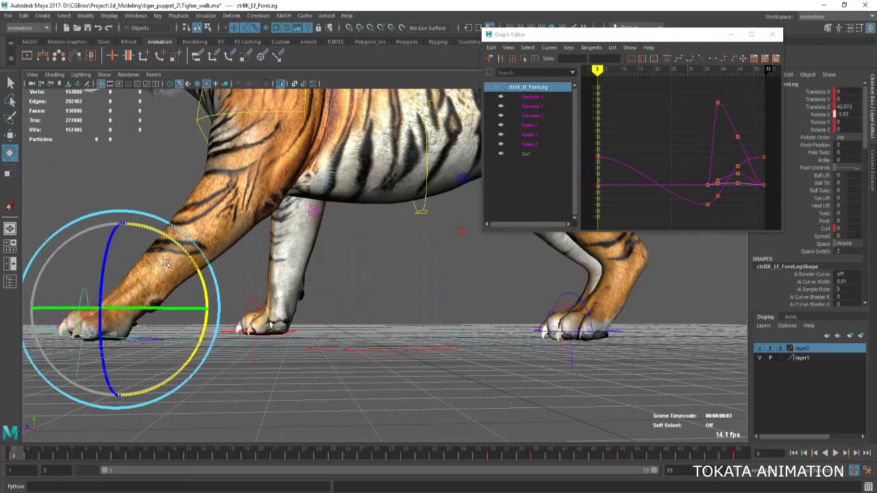
left_click(538, 455)
left_click_drag(270, 227, 294, 275)
left_click(820, 176)
mouse_move(801, 212)
middle_mouse_down()
mouse_move(439, 287)
mouse_move(493, 287)
mouse_move(457, 287)
mouse_move(500, 328)
middle_mouse_up()
left_click(820, 206)
left_click(822, 221)
key("ctrl+z")
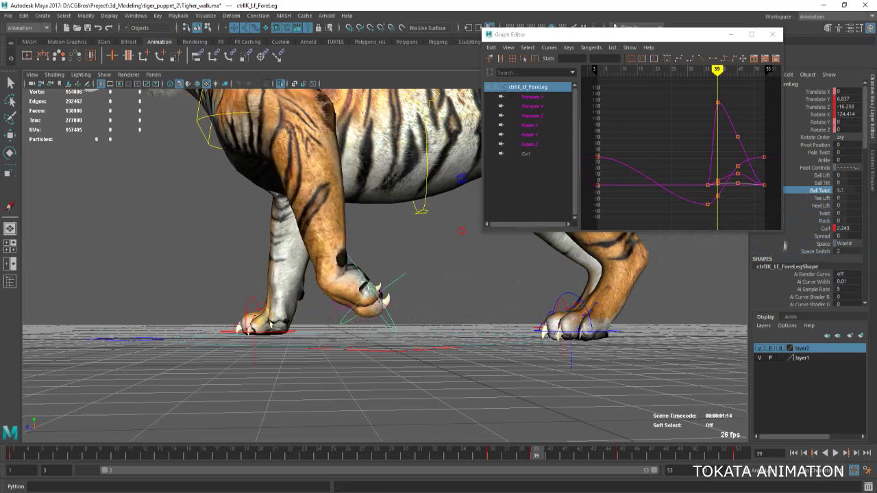
Replay the walk cycle from a higher, closer view, stopping at frame 39.
key("alt+v")
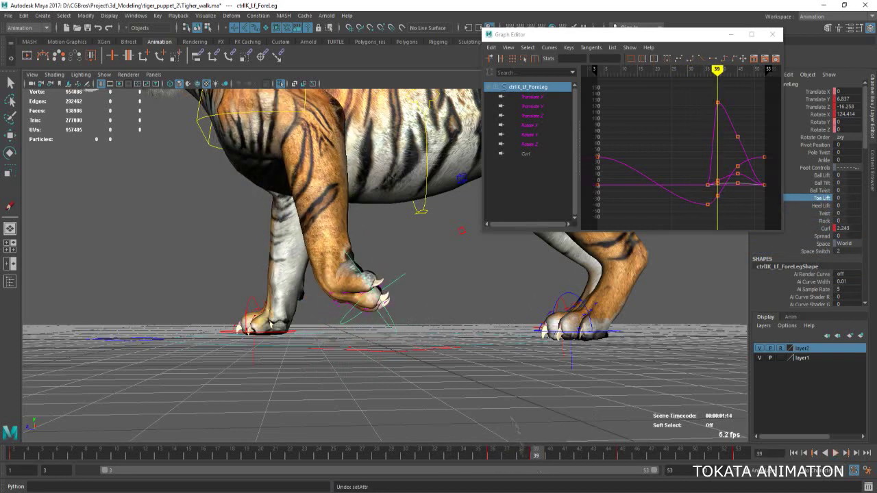
key("e")
key("q")
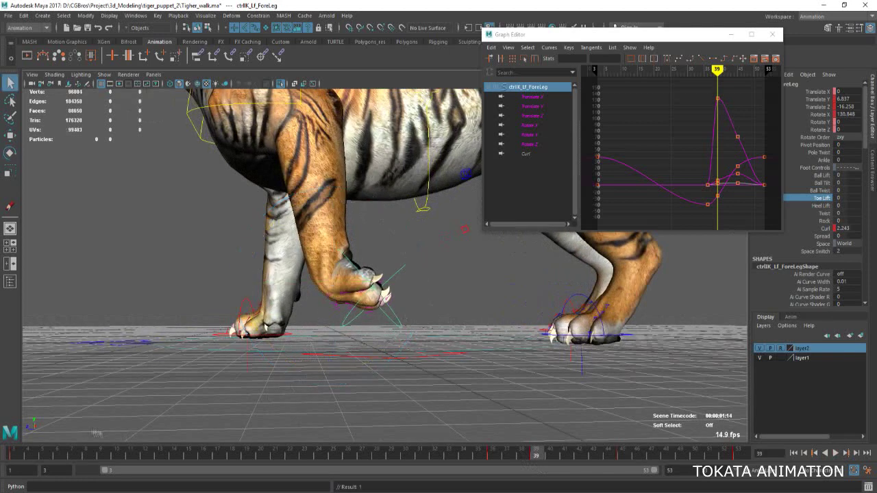
key("alt+v")
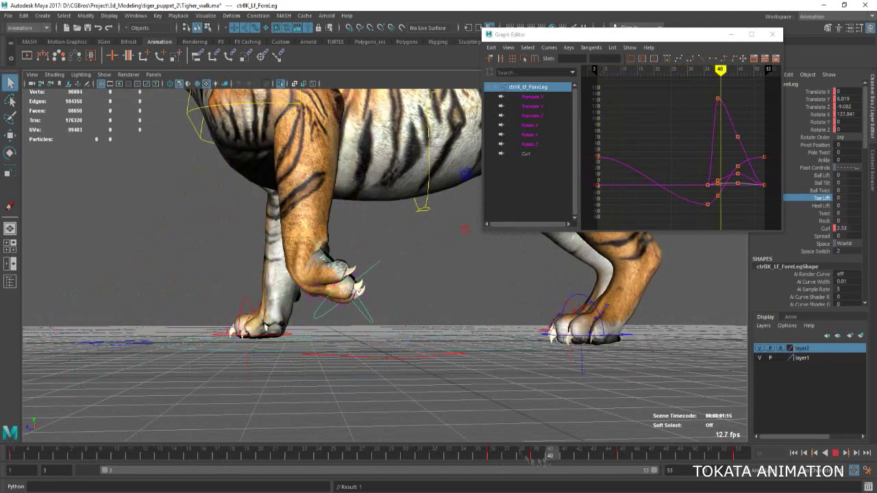
mouse_move(439, 384)
left_mouse_down("alt")
mouse_move(72, 437)
mouse_move(294, 343)
left_mouse_up("alt")
key("alt+v")
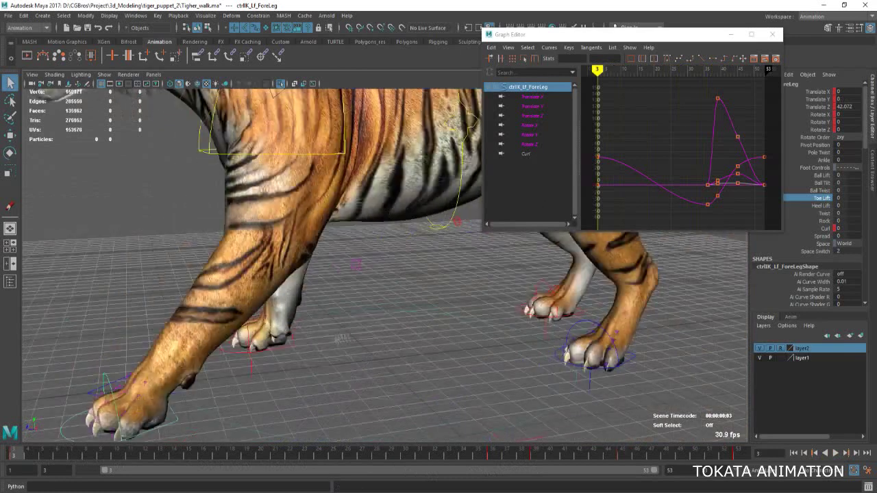
At frame 3, select the ForeToe4_1 toe control and add two more toe controls.
left_click(294, 339)
key("e")
left_click(317, 299)
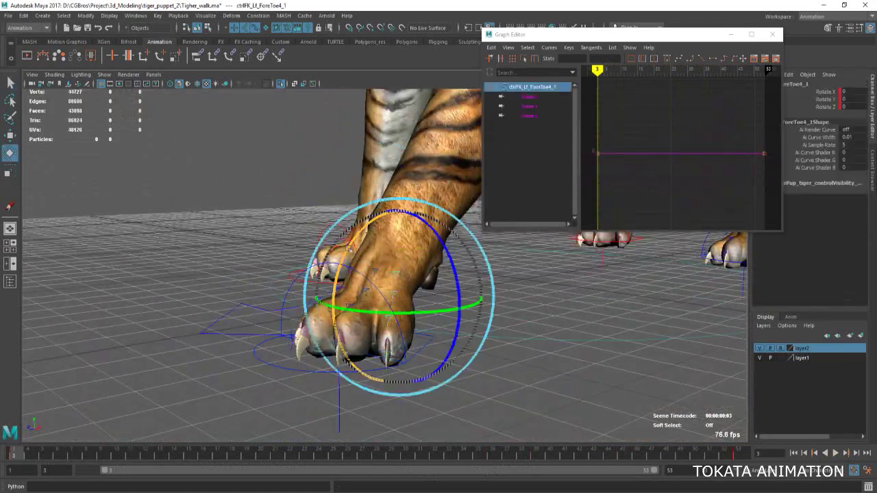
left_click_drag(341, 293, 384, 322, "alt")
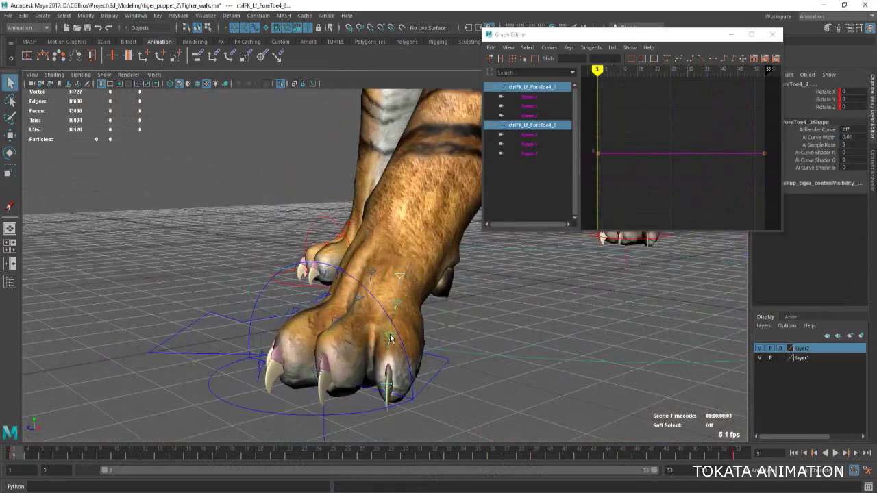
left_click(388, 363)
left_click(388, 342, "shift")
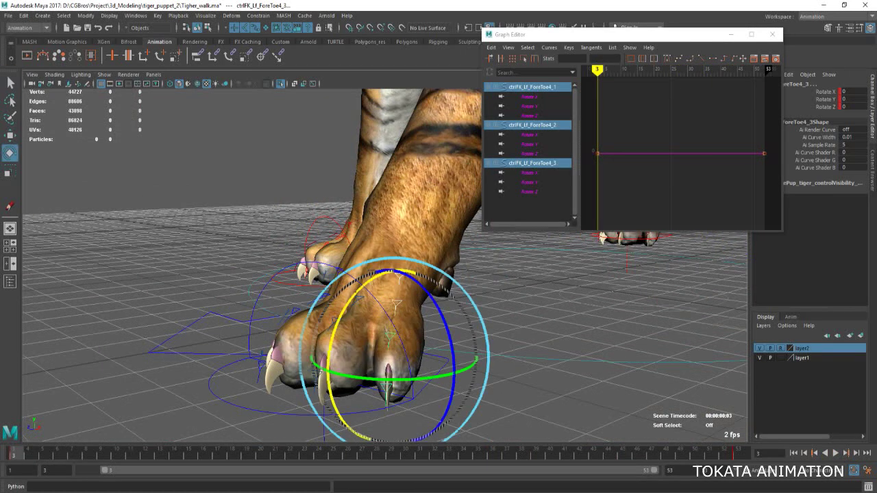
Test a slight X rotation on the selected toes and undo it.
key("e")
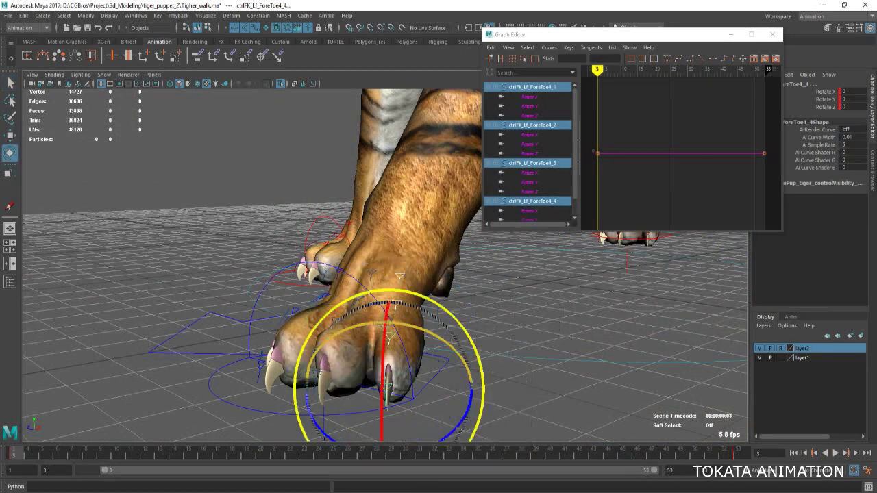
left_click_drag(388, 363, 389, 346)
key("ctrl+z")
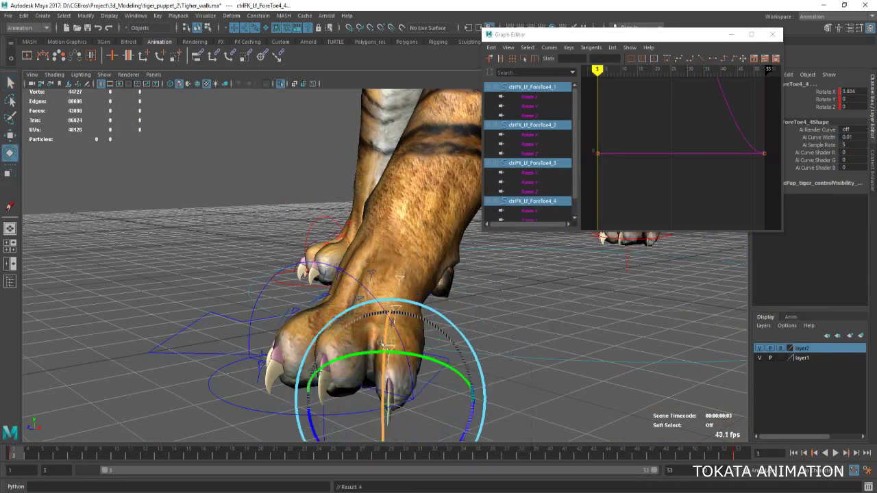
key("q")
Add the ForeToe3_4 and ForeToe1_1 controls to the toe selection.
left_click(322, 373)
mouse_move(322, 373)
left_mouse_down("alt")
mouse_move(362, 364)
mouse_move(469, 290)
mouse_move(458, 302)
left_mouse_up("alt")
left_click(445, 305)
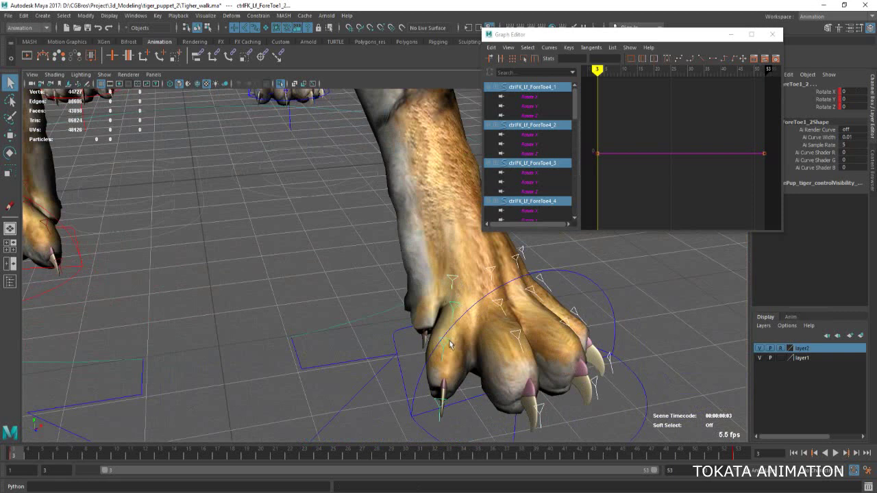
left_click(42, 15)
mouse_move(96, 209)
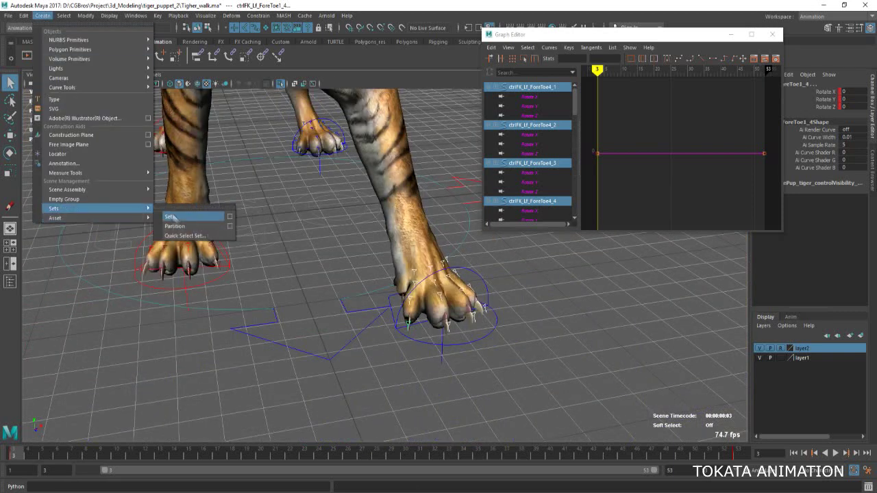
Save the toe selection as quick select set 'F_Leg_L' on the shelf and reselect through it.
left_click(185, 236)
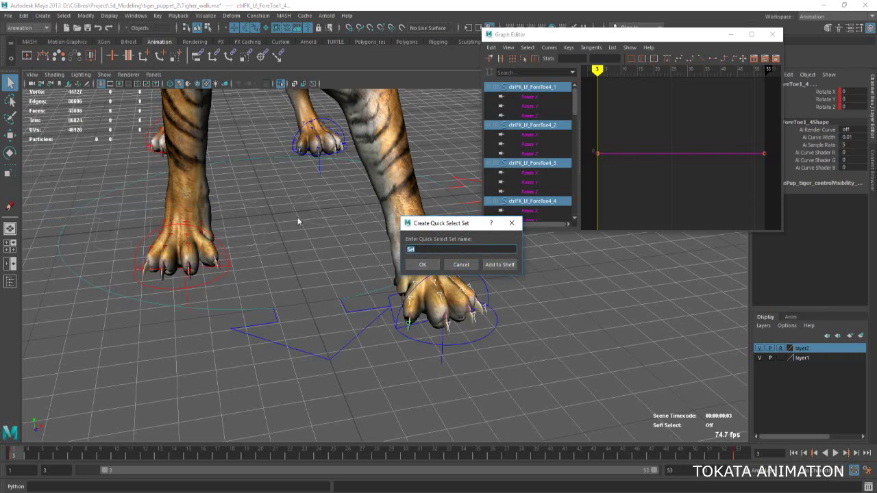
type("Leg_L")
key("Home")
type("F_")
left_click(499, 265)
left_click(293, 55)
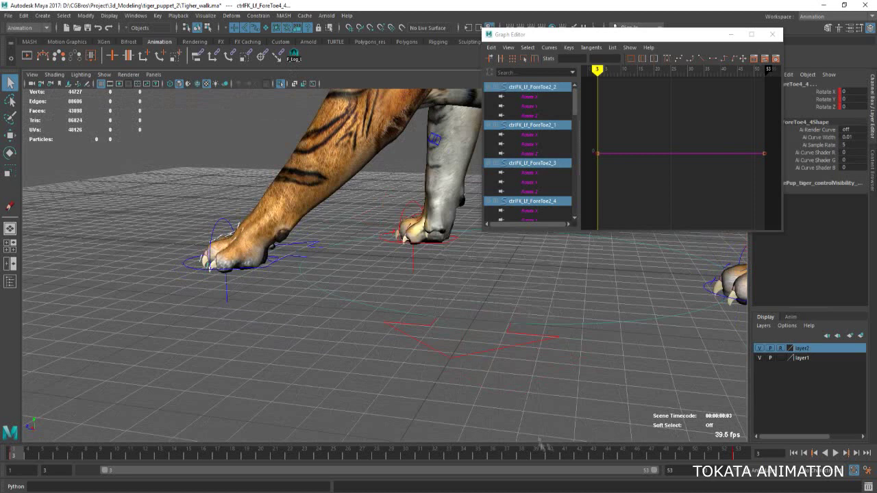
At frame 45, curl the left front toes on X, easing them back to Rotate X 4.339.
left_click(498, 457)
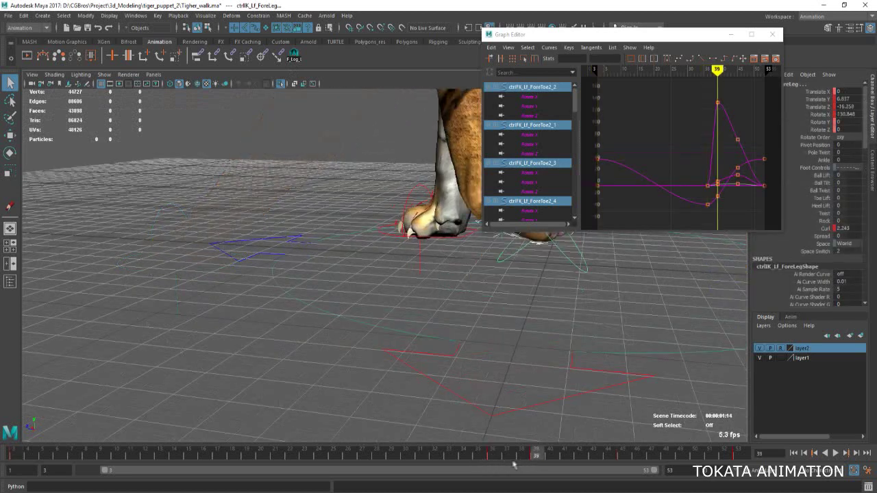
left_click(622, 456)
left_click(299, 61)
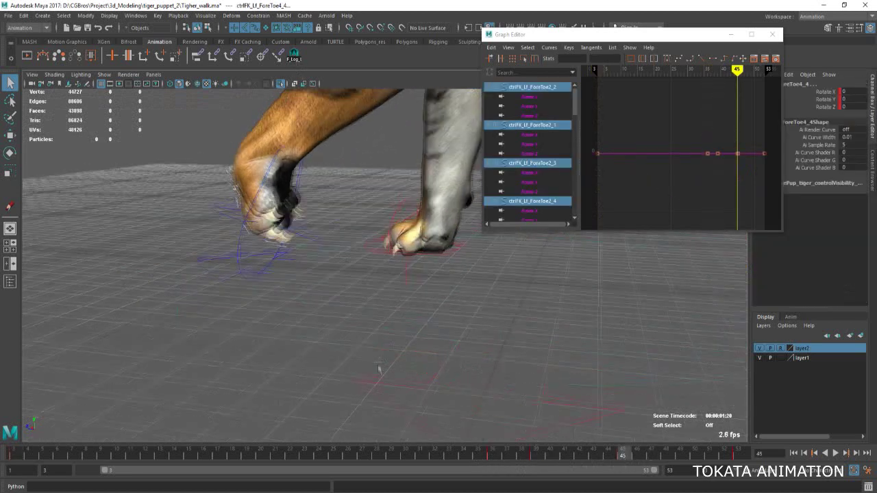
key("e")
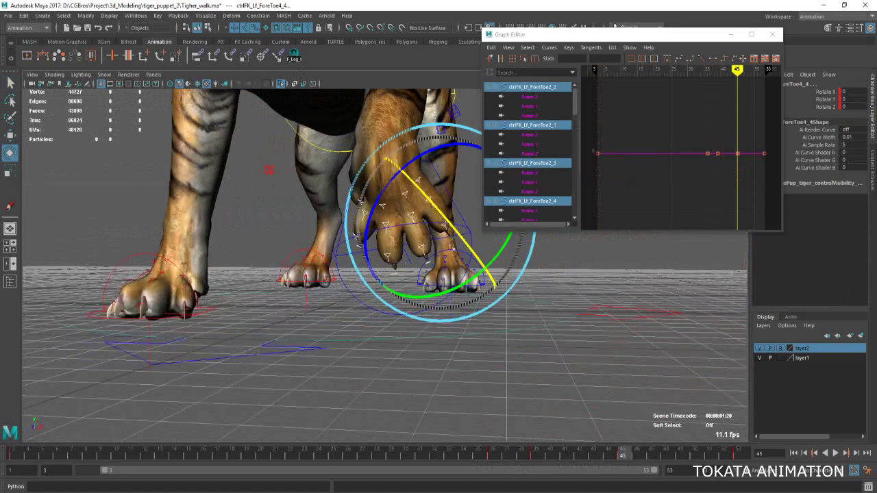
left_click_drag(446, 221, 439, 206)
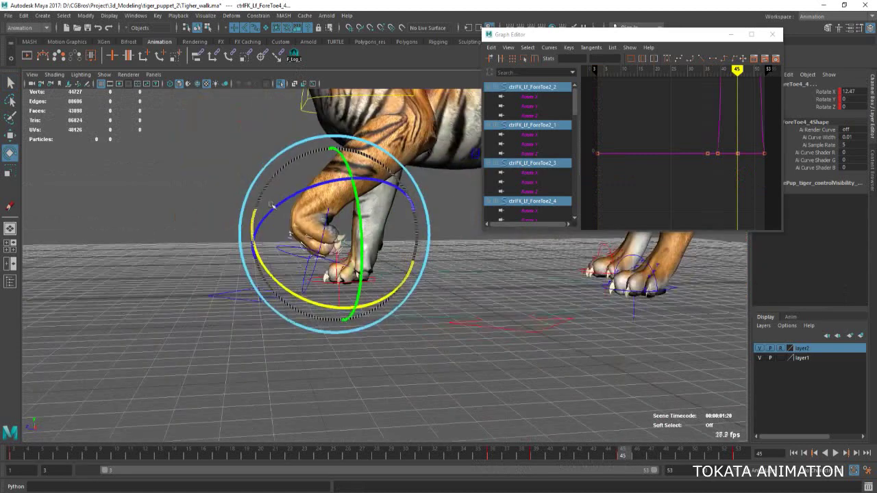
left_click_drag(271, 204, 260, 230)
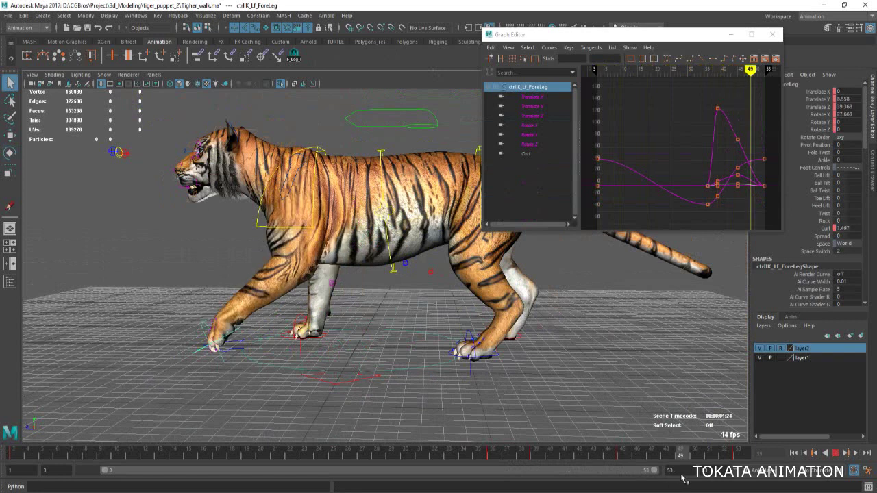
Scrub to frame 37, frame the left foreleg control, and switch to the Rotate tool.
left_click_drag(504, 455, 510, 459)
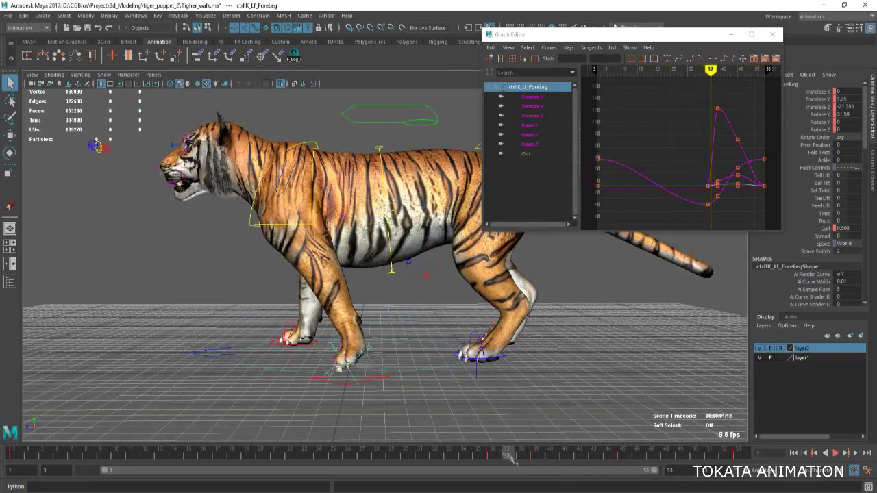
key("f")
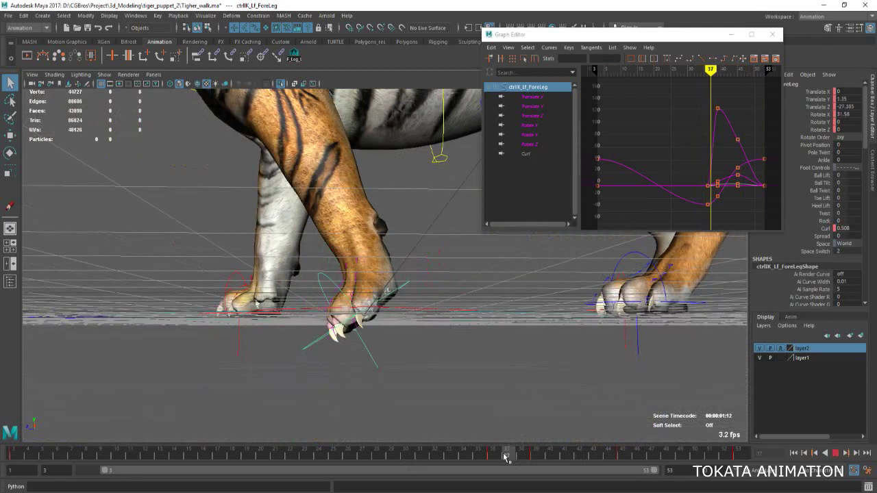
key("e")
key("space")
key("space")
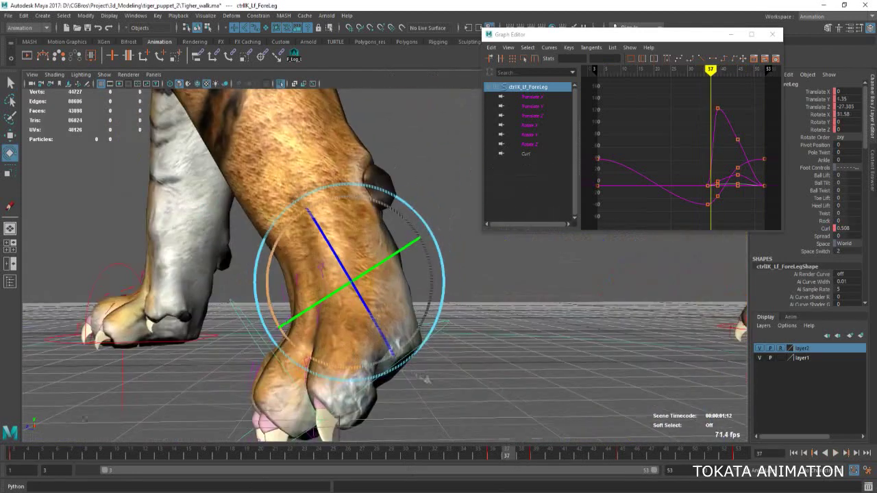